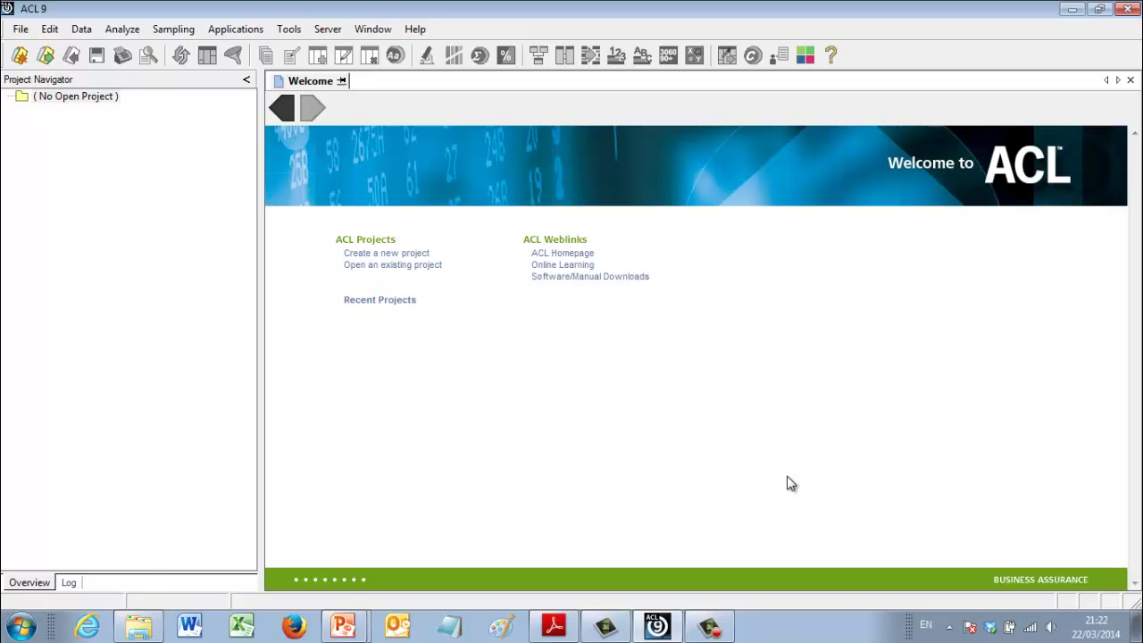
Save a new ACL project named 'My First Project' in the Sample Data Files folder
{"action": "left_click", "coordinate": [20, 29]}
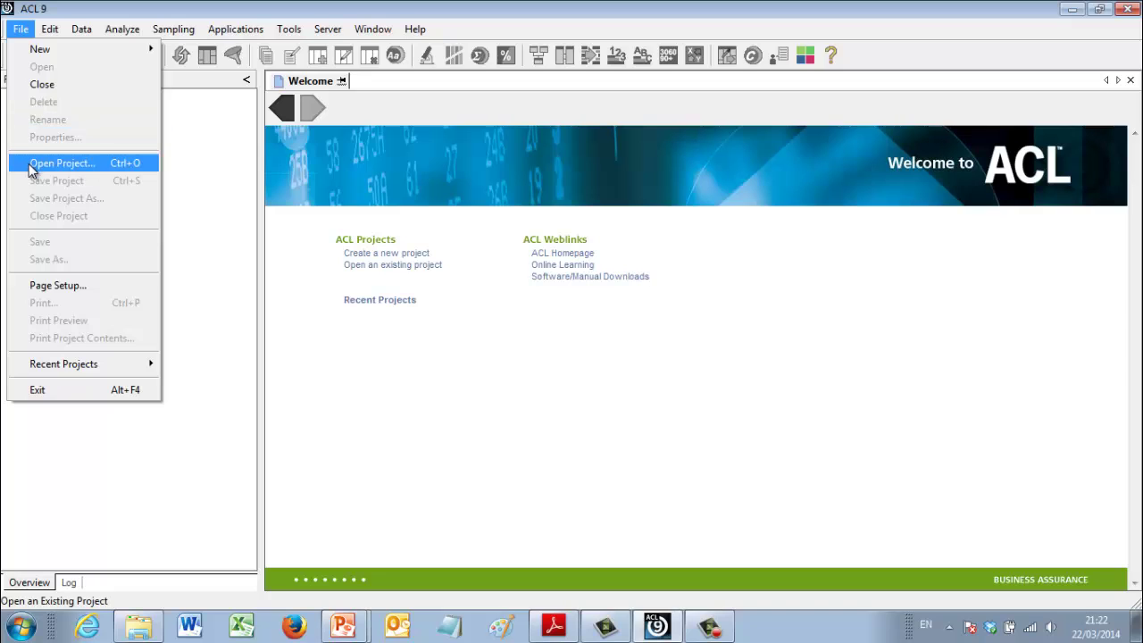
{"action": "mouse_move", "coordinate": [30, 59]}
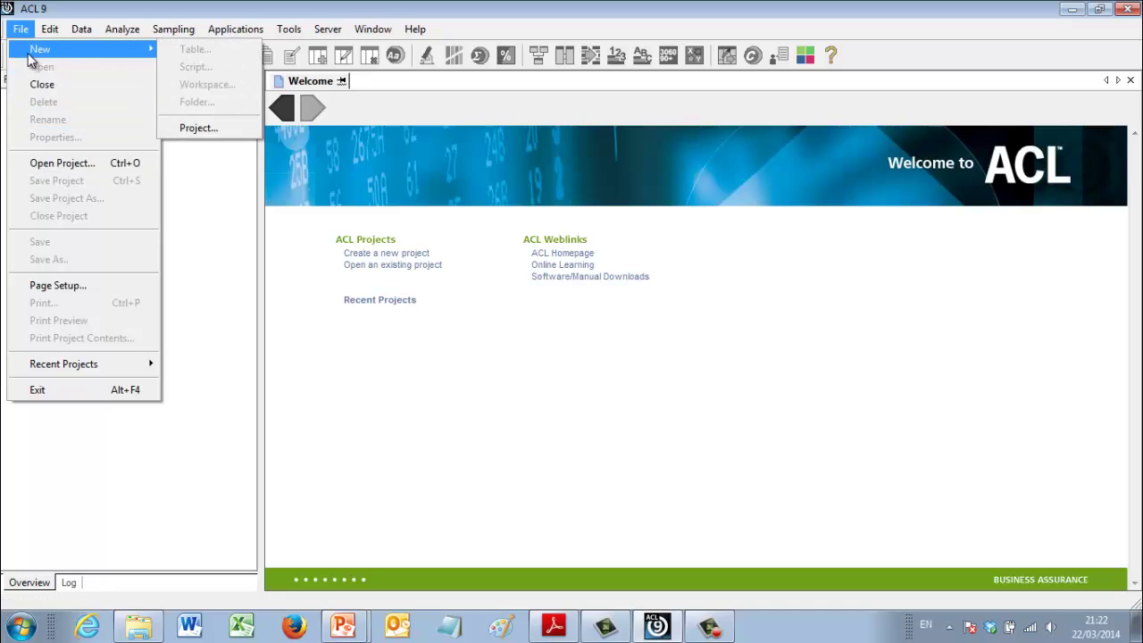
{"action": "left_click", "coordinate": [193, 129]}
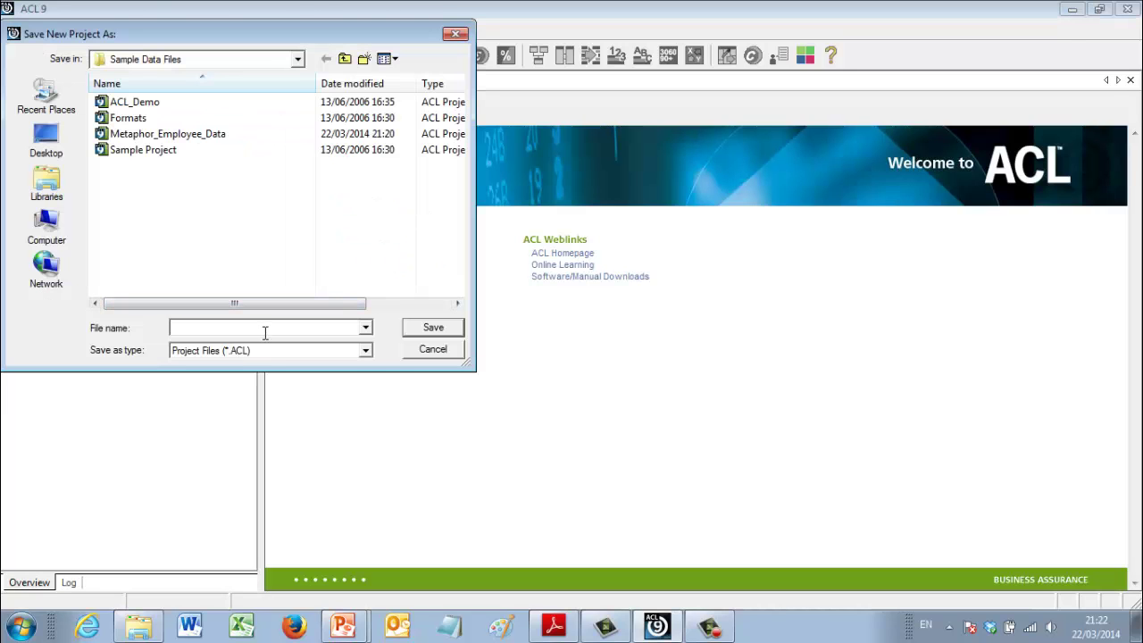
{"action": "type", "text": "My First Project"}
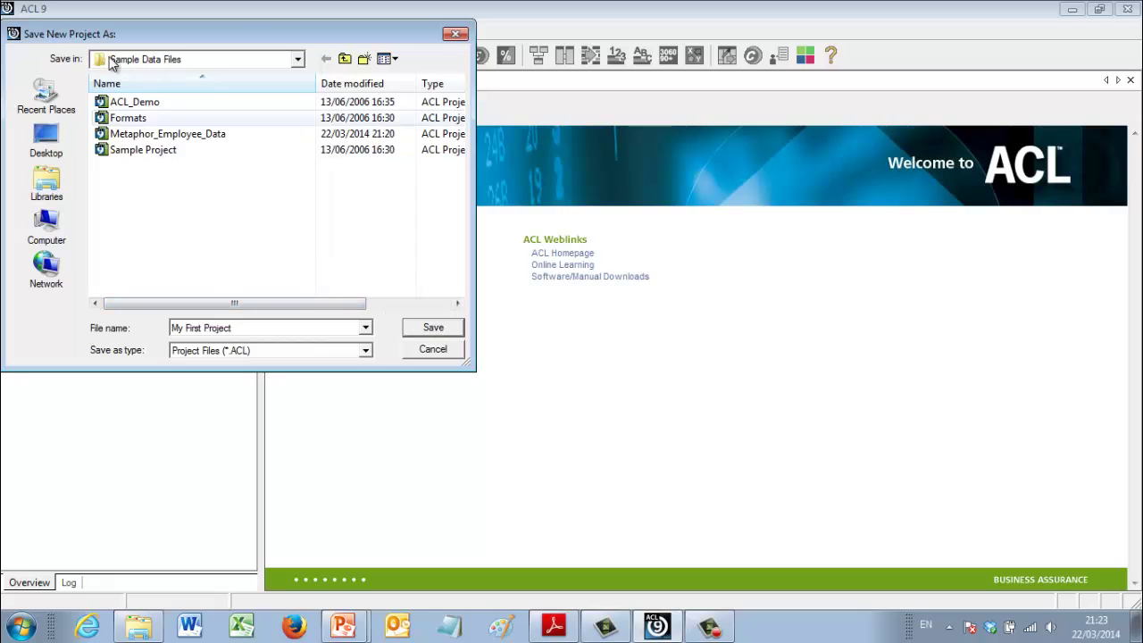
{"action": "left_click", "coordinate": [419, 333]}
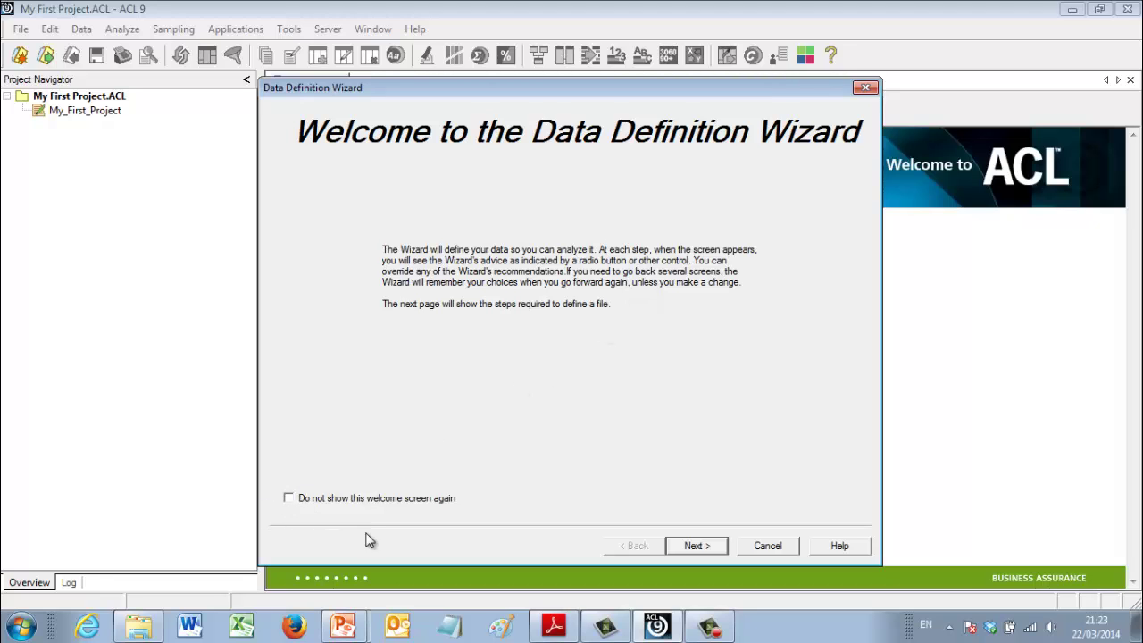
Keep Disk as the data source and select Credit_Cards_Metaphor as the file to define
{"action": "left_click", "coordinate": [695, 545]}
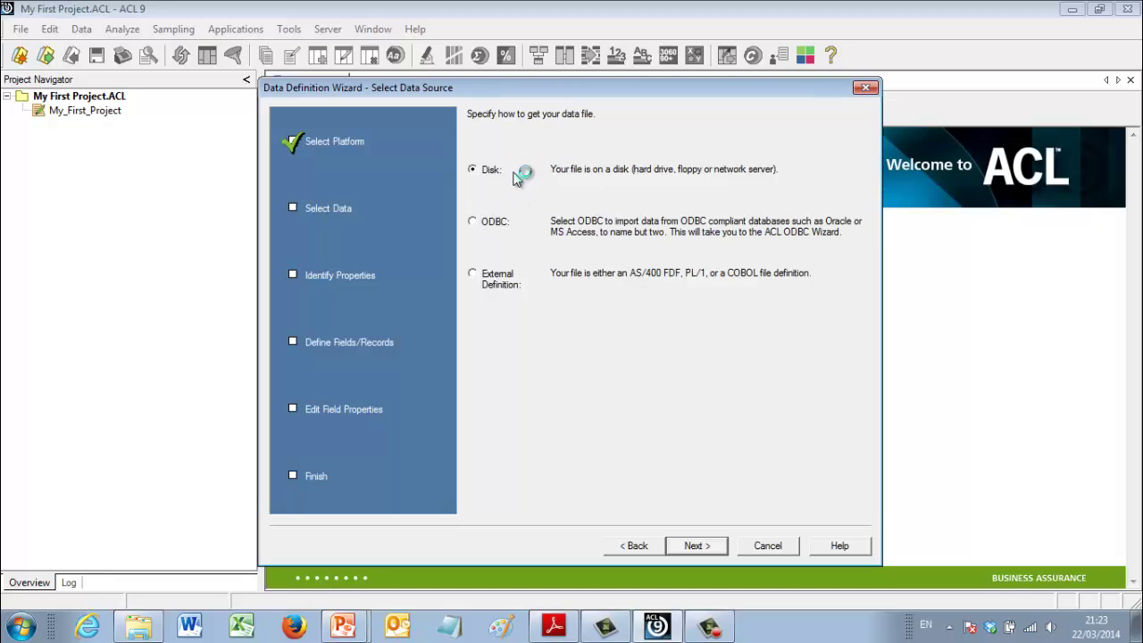
{"action": "left_click", "coordinate": [721, 546]}
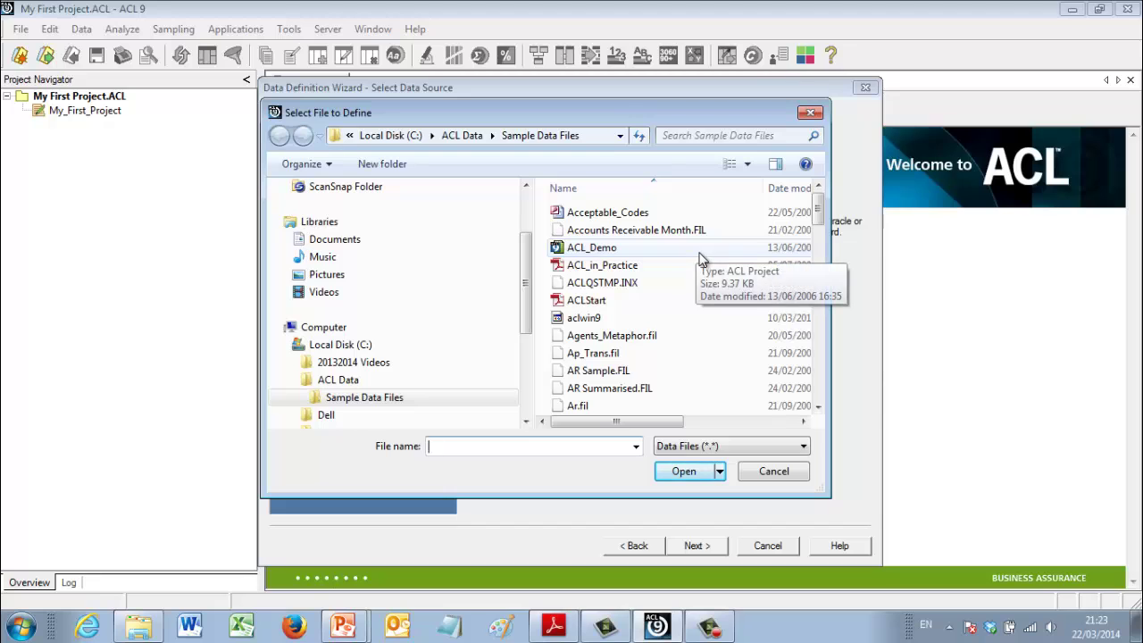
{"action": "left_click", "coordinate": [613, 284]}
{"action": "scroll", "coordinate": [609, 289], "scroll_direction": "down", "scroll_amount": 3}
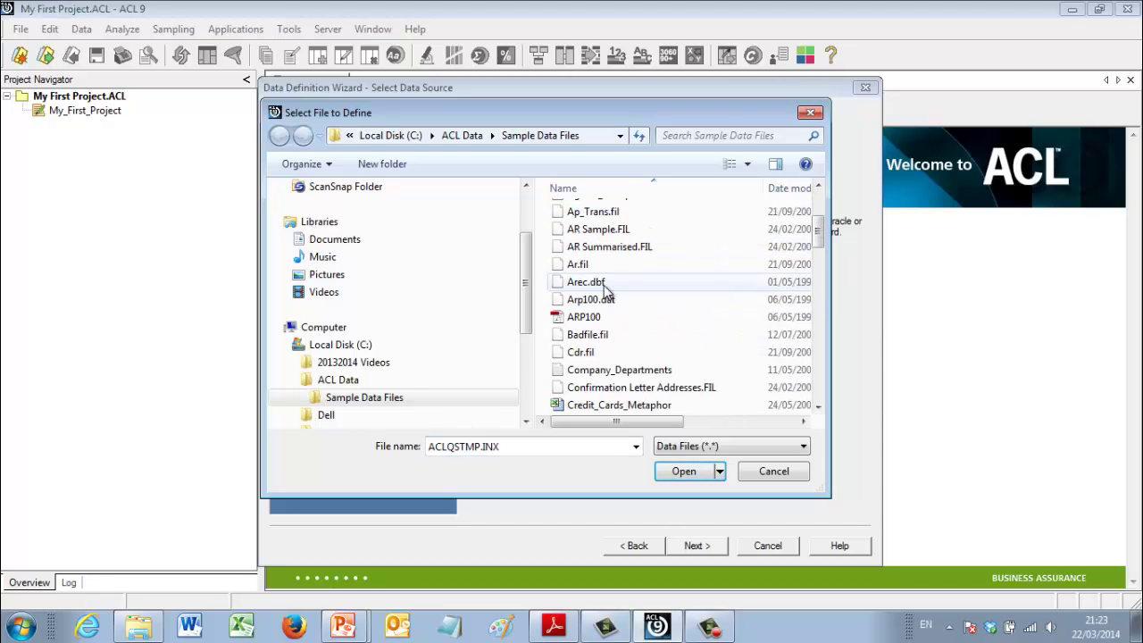
{"action": "scroll", "coordinate": [603, 289], "scroll_direction": "down", "scroll_amount": 2}
{"action": "left_click", "coordinate": [597, 304]}
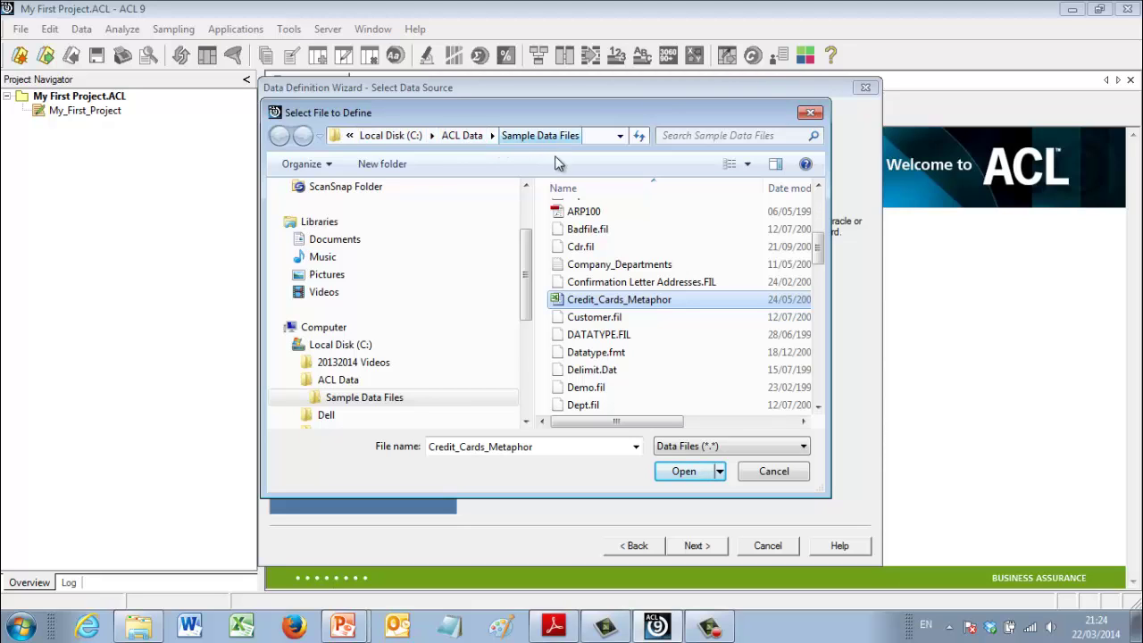
Define the Corp_Credit_Cards worksheet as ASCII Excel data, saving the data file as CreditCardsMetaphor
{"action": "left_click", "coordinate": [683, 473]}
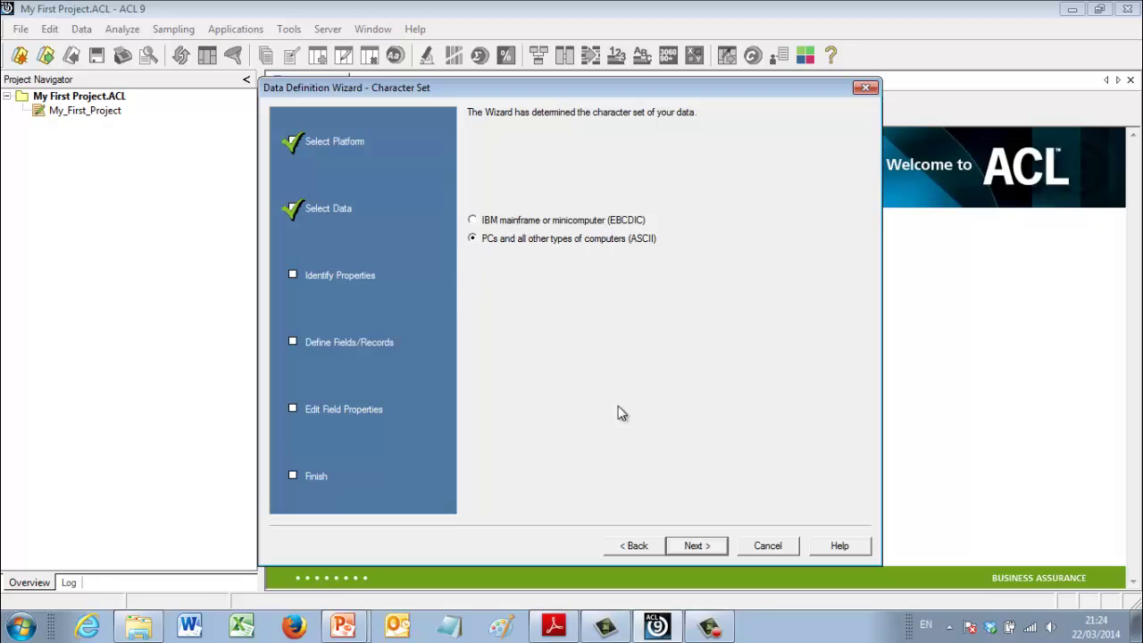
{"action": "left_click", "coordinate": [711, 551]}
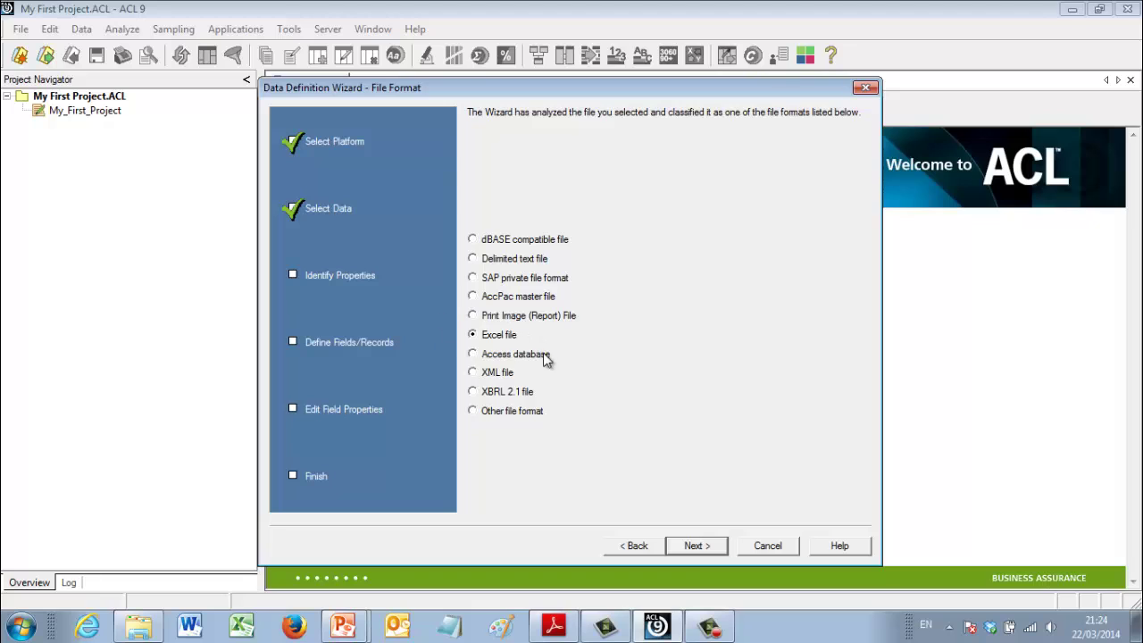
{"action": "left_click", "coordinate": [693, 544]}
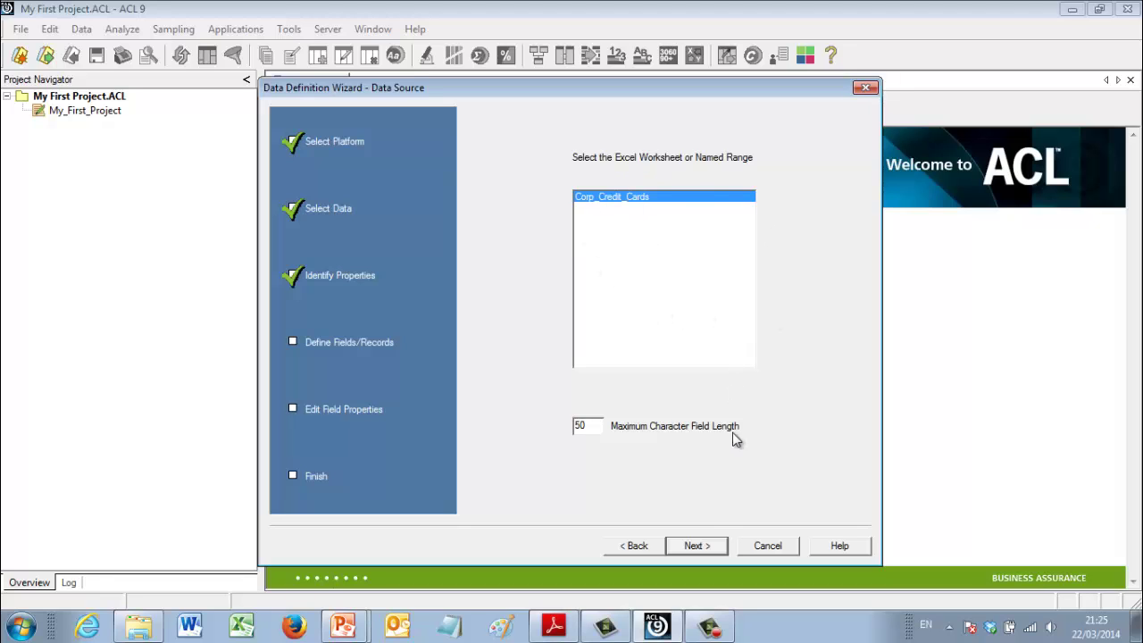
{"action": "left_click", "coordinate": [696, 549]}
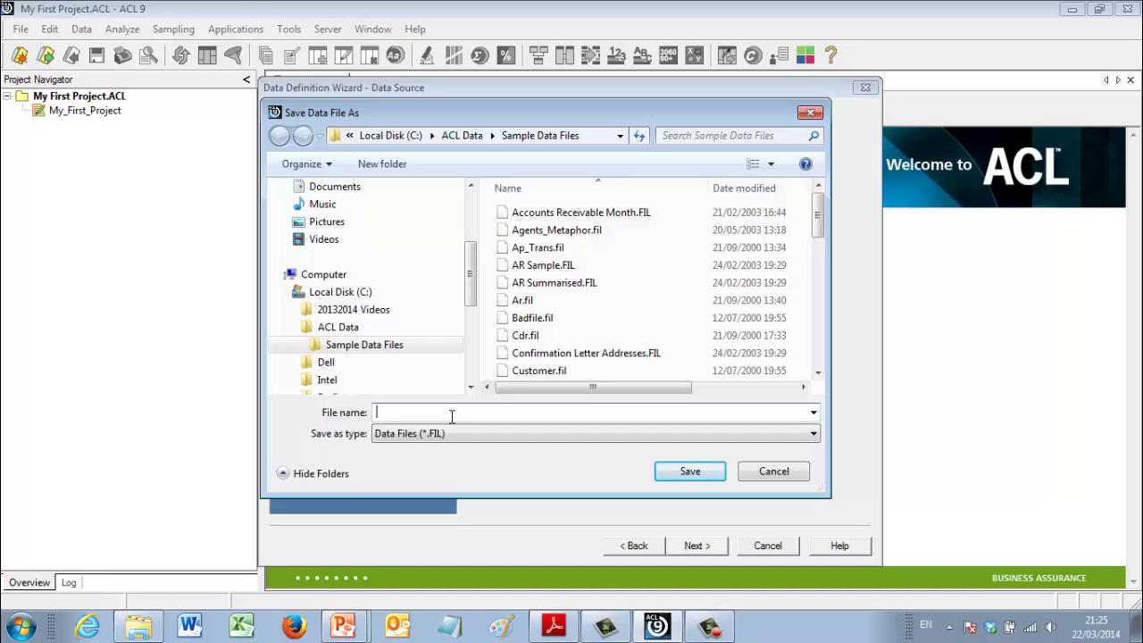
{"action": "type", "text": "Cre"}
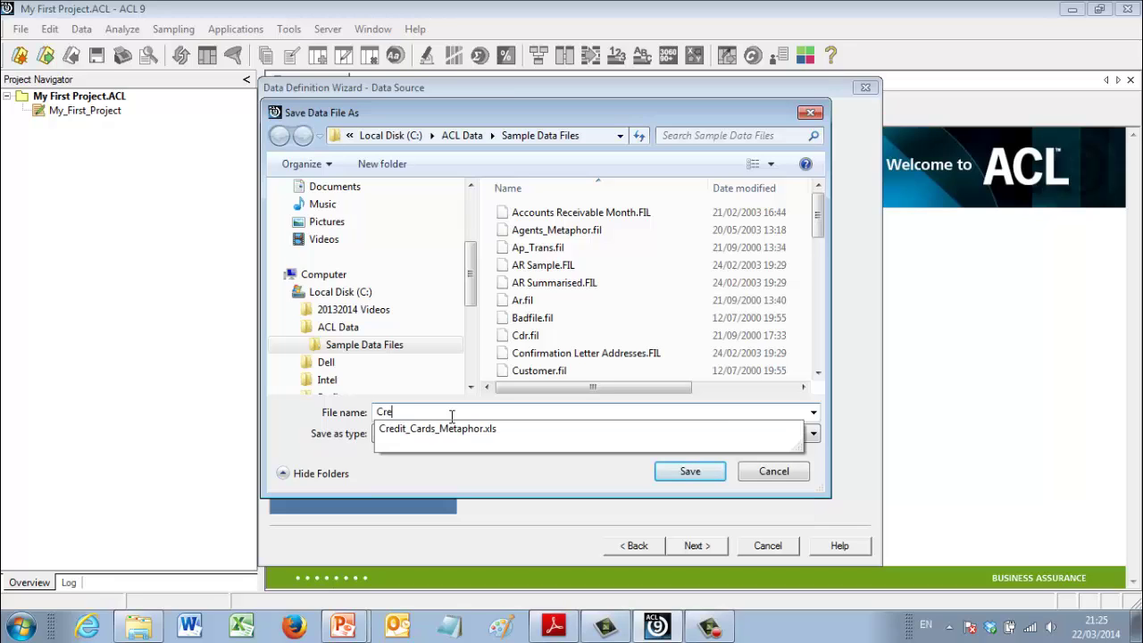
{"action": "type", "text": "ditCardsMeta"}
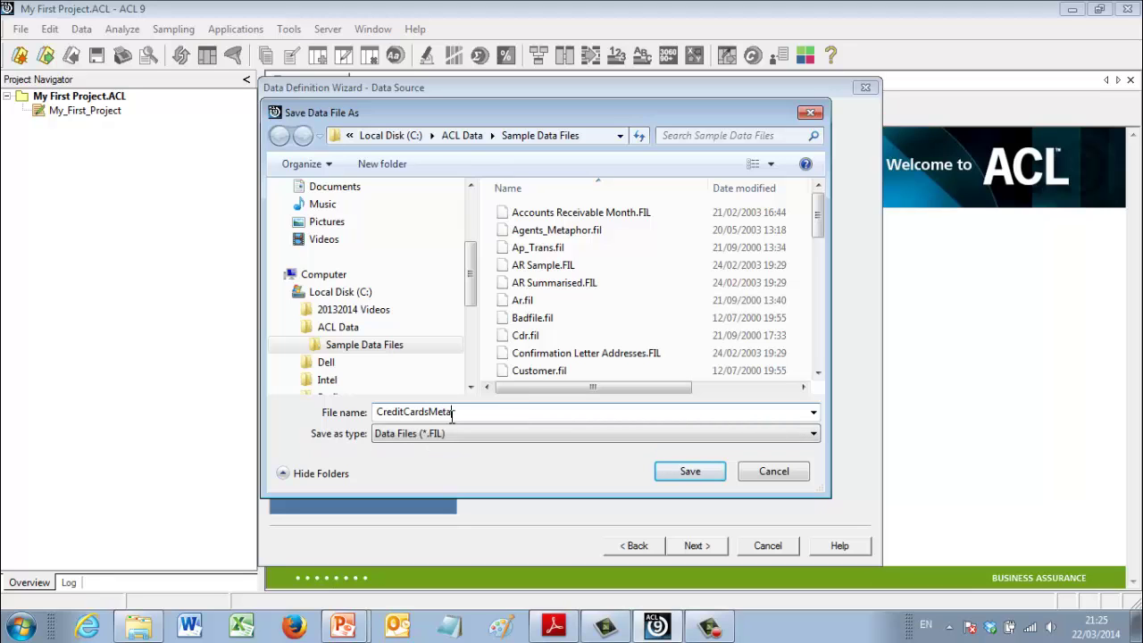
{"action": "type", "text": "phor"}
{"action": "left_click", "coordinate": [690, 470]}
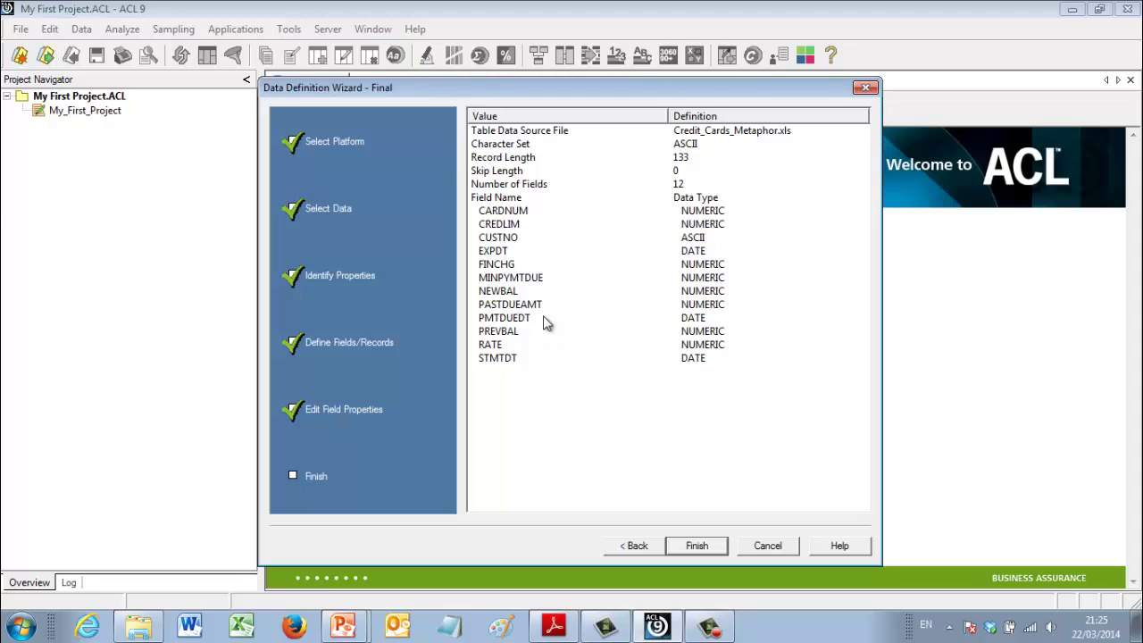
Save the defined table as CreditCardsMetaphor and open it to view its 200 records
{"action": "left_click", "coordinate": [697, 545]}
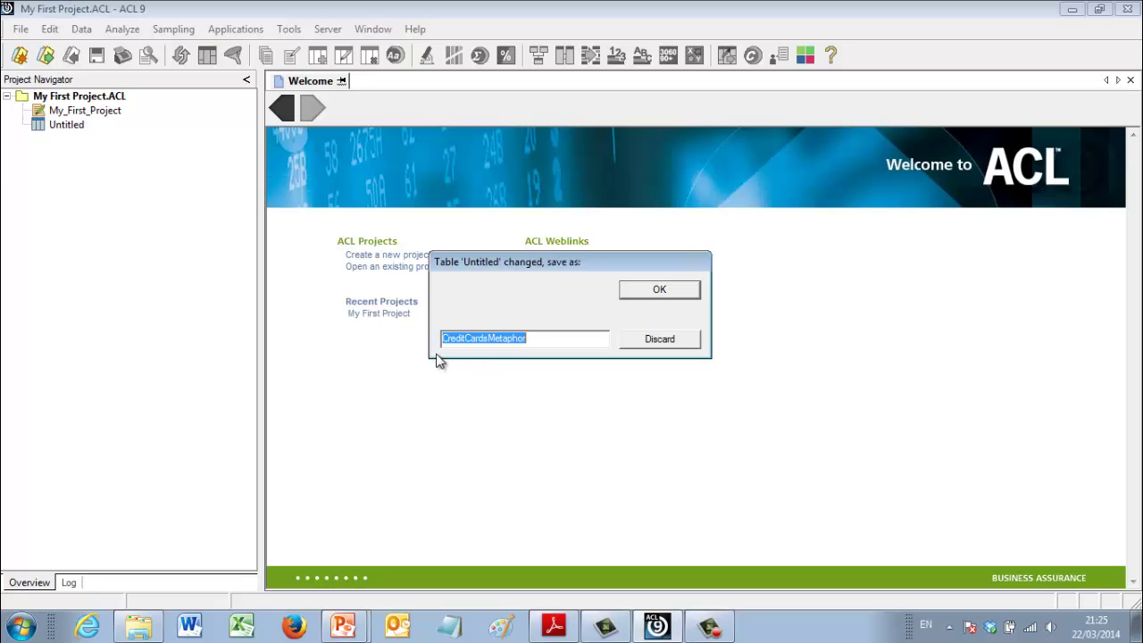
{"action": "left_click", "coordinate": [647, 295]}
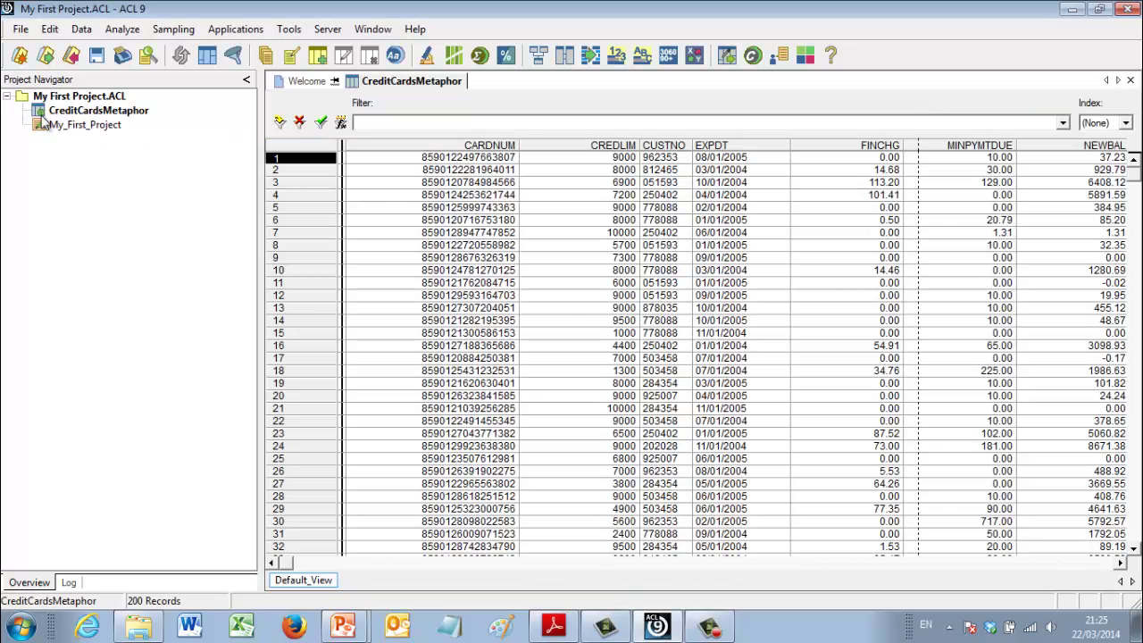
{"action": "left_click", "coordinate": [47, 114]}
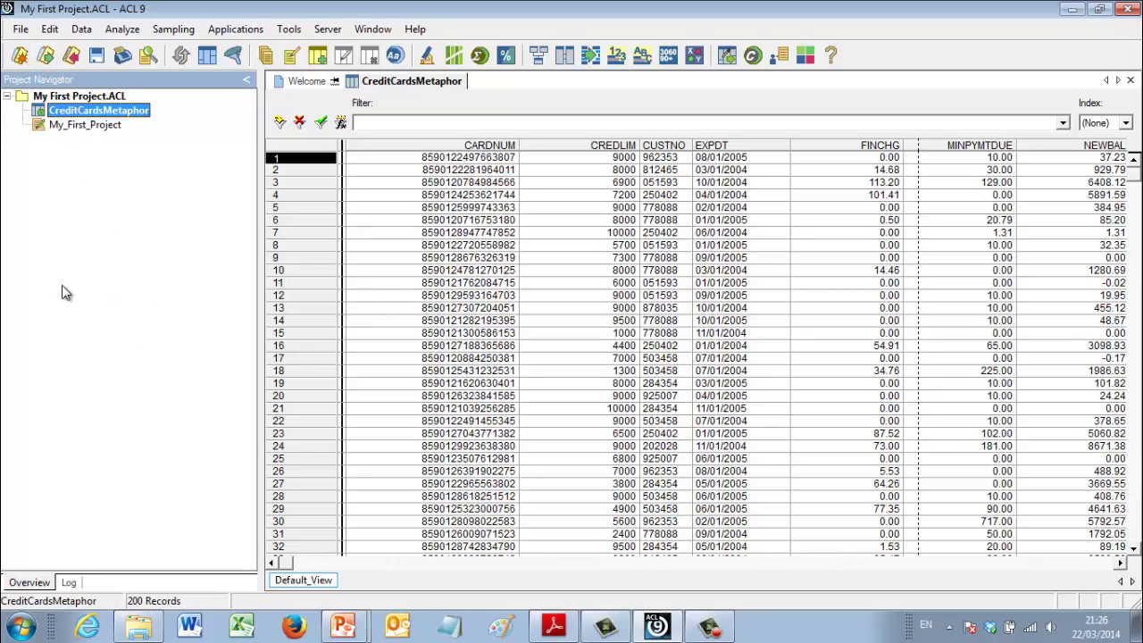
Start a new table definition from disk with Trans_April as the source file
{"action": "left_click", "coordinate": [18, 32]}
{"action": "mouse_move", "coordinate": [21, 53]}
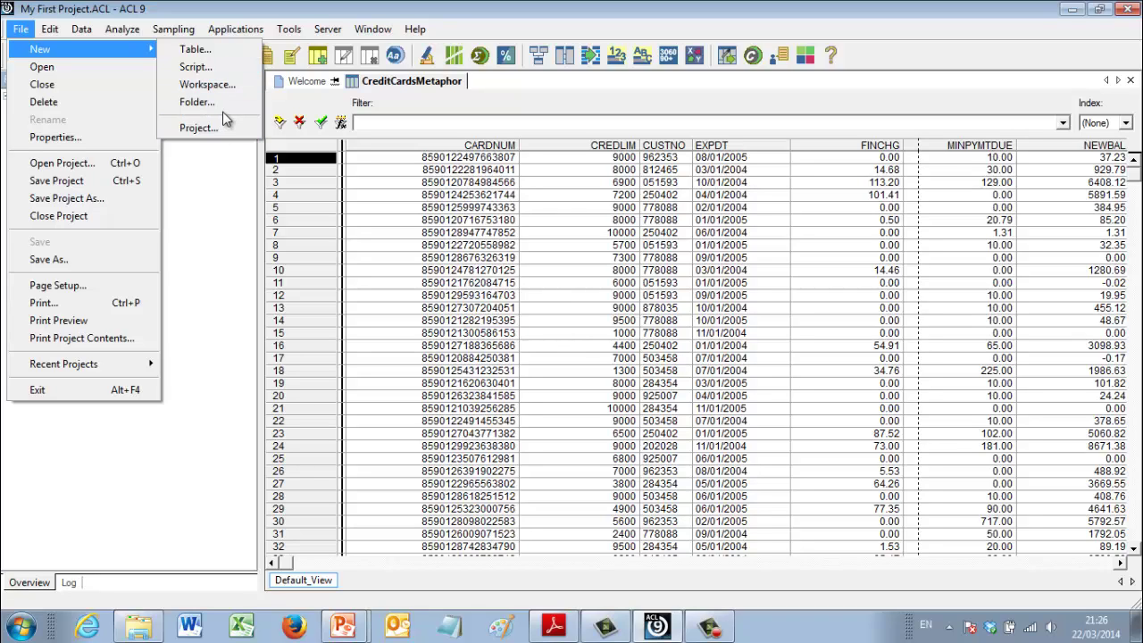
{"action": "left_click", "coordinate": [187, 51]}
{"action": "left_click", "coordinate": [693, 545]}
{"action": "left_click", "coordinate": [695, 545]}
{"action": "left_click", "coordinate": [588, 337]}
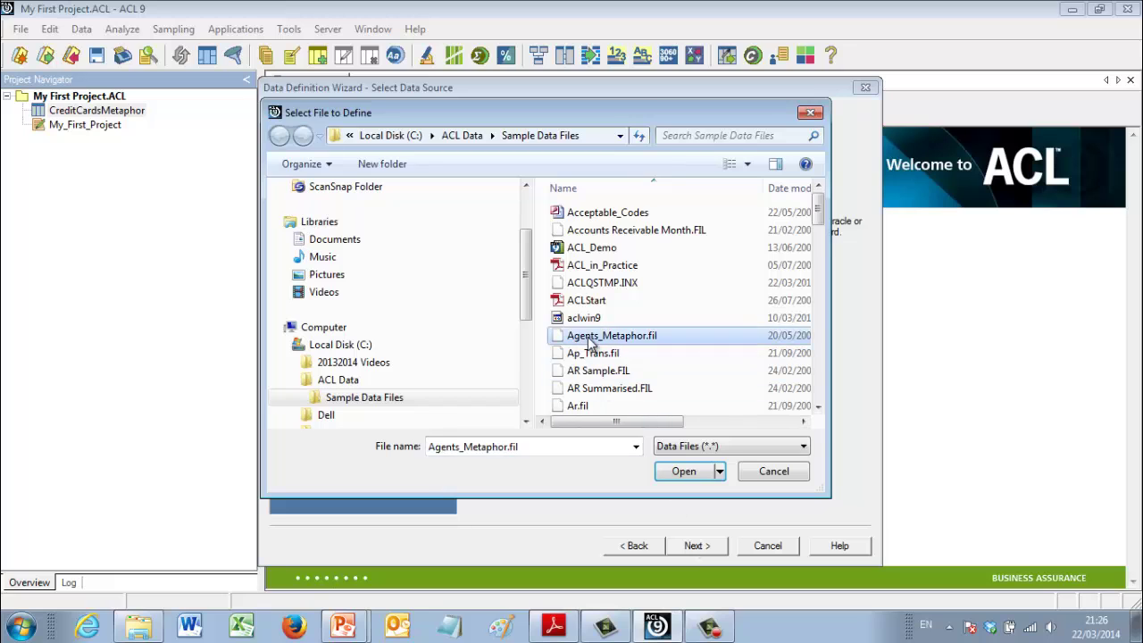
{"action": "scroll", "coordinate": [589, 348], "scroll_direction": "down", "scroll_amount": 15}
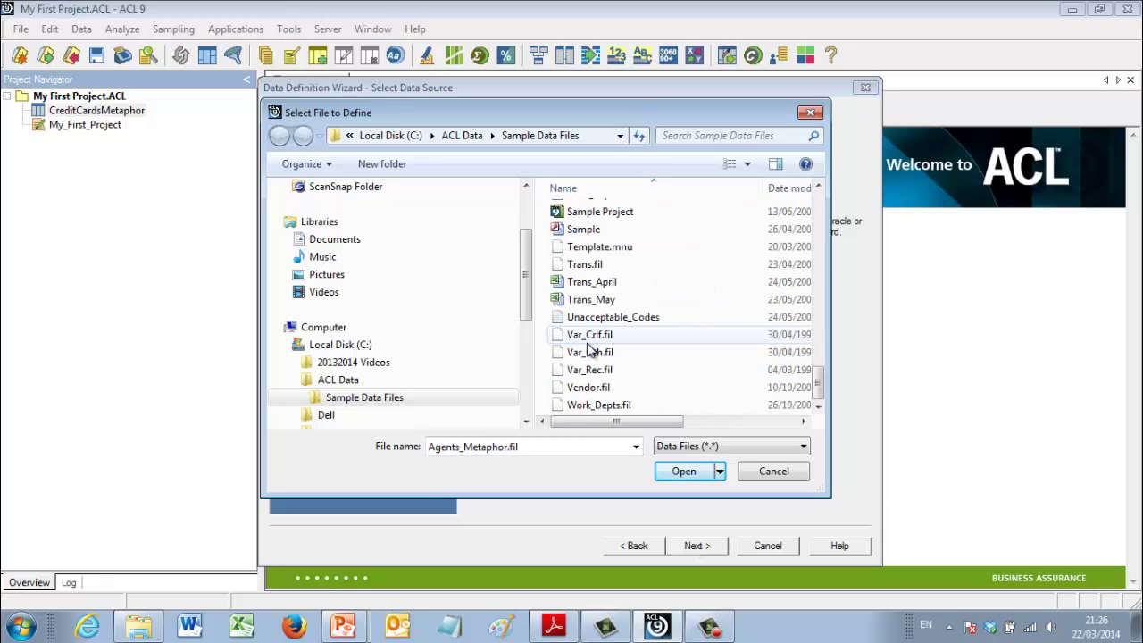
{"action": "left_click", "coordinate": [591, 282]}
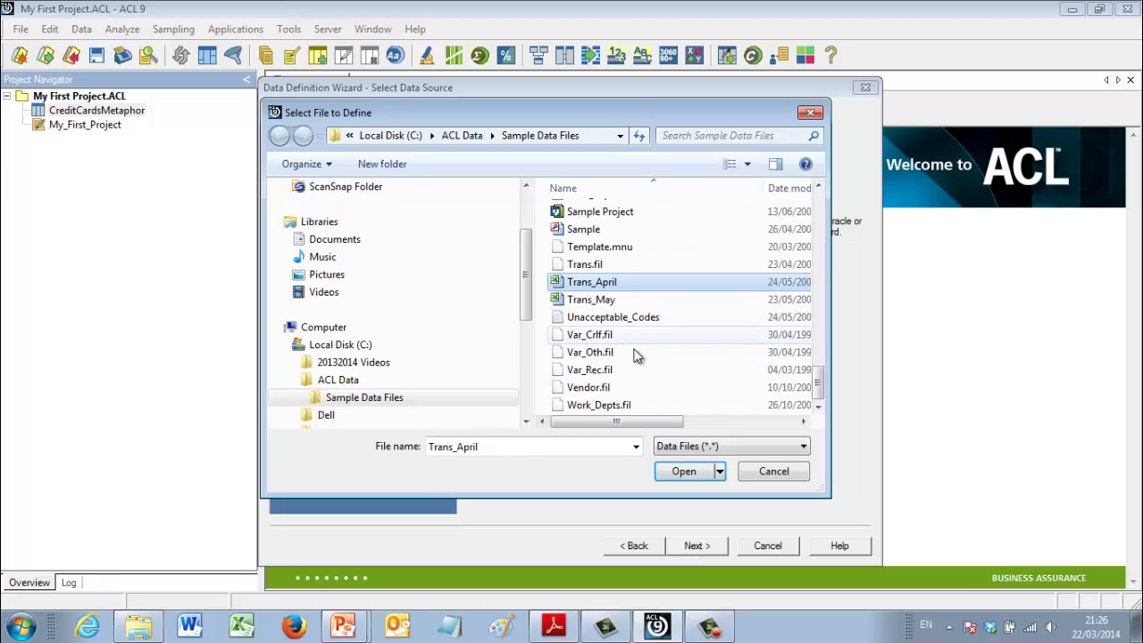
{"action": "left_click", "coordinate": [701, 476]}
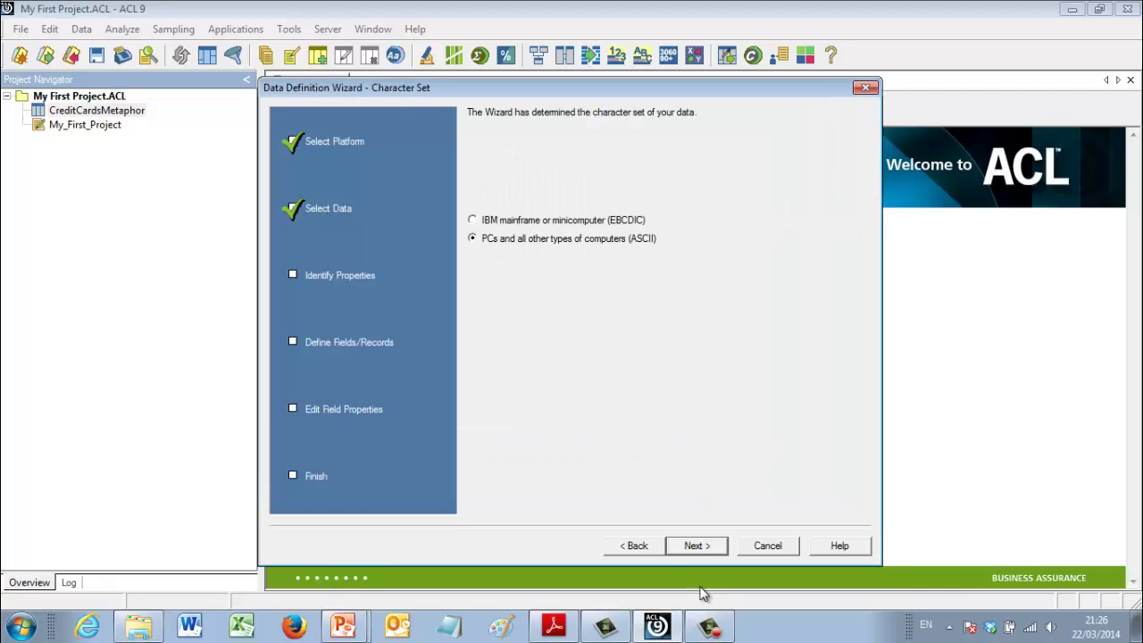
Define the Trans_Apr worksheet as ASCII Excel data, save its data file, and finish the wizard
{"action": "left_click", "coordinate": [698, 546]}
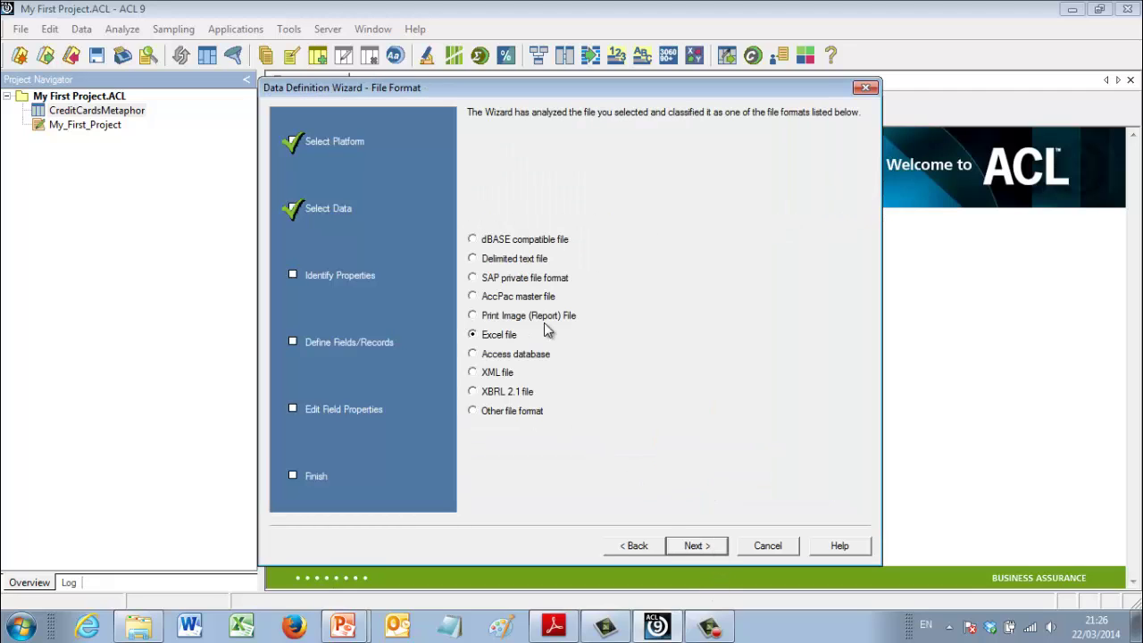
{"action": "left_click", "coordinate": [692, 546]}
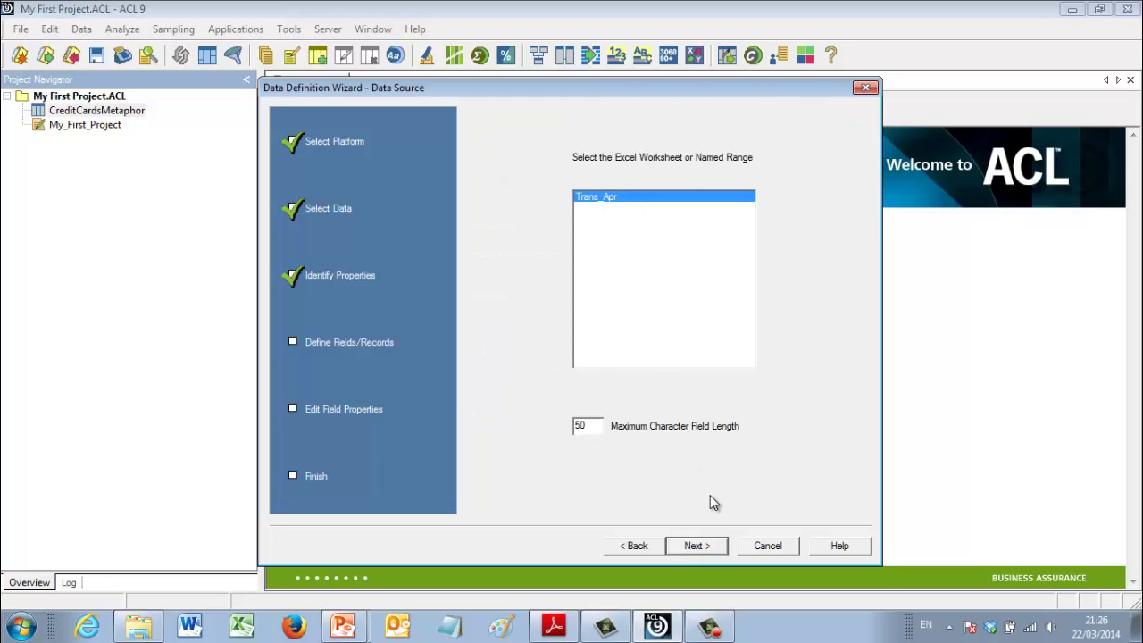
{"action": "left_click", "coordinate": [695, 548]}
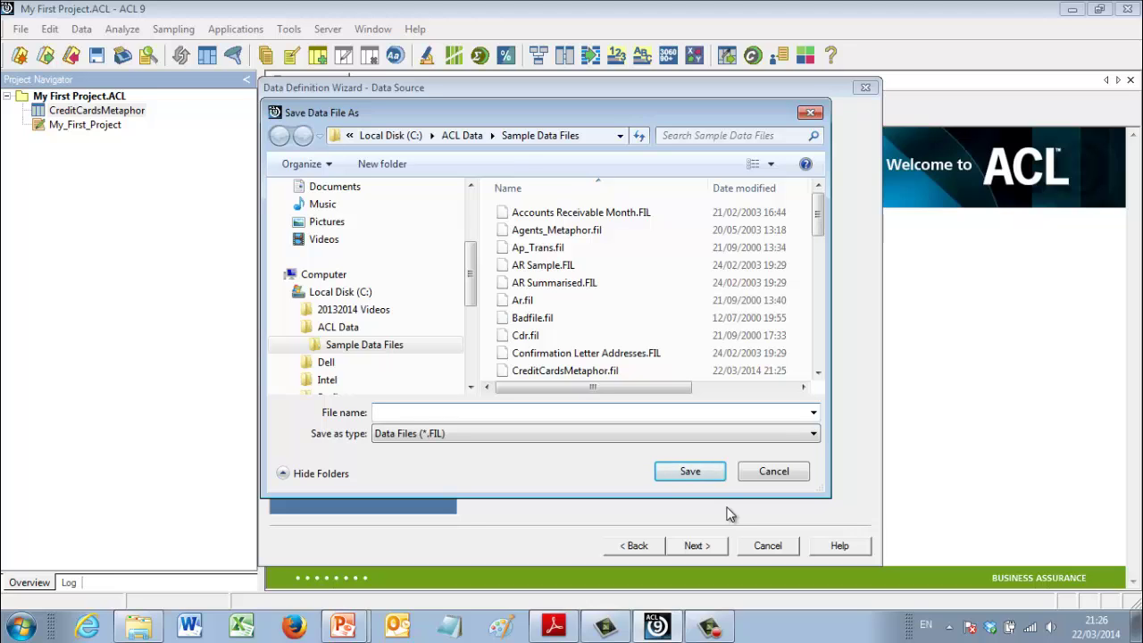
{"action": "type", "text": "Tra"}
{"action": "key", "text": "BackSpace"}
{"action": "key", "text": "BackSpace"}
{"action": "key", "text": "BackSpace"}
{"action": "type", "text": "Ap"}
{"action": "key", "text": "Return"}
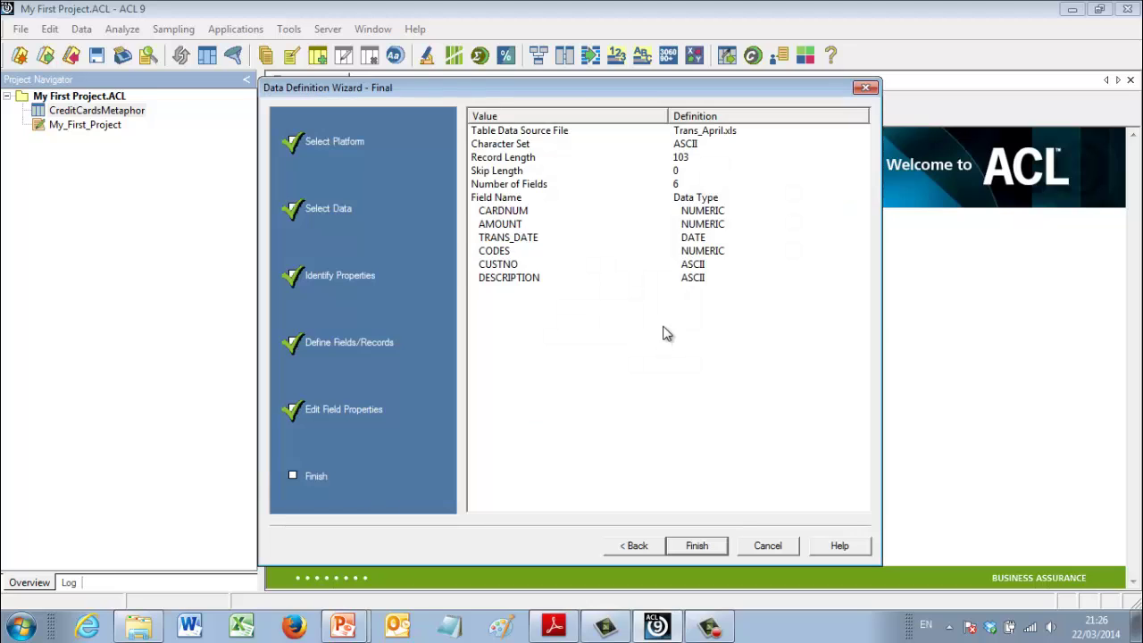
{"action": "left_click", "coordinate": [697, 546]}
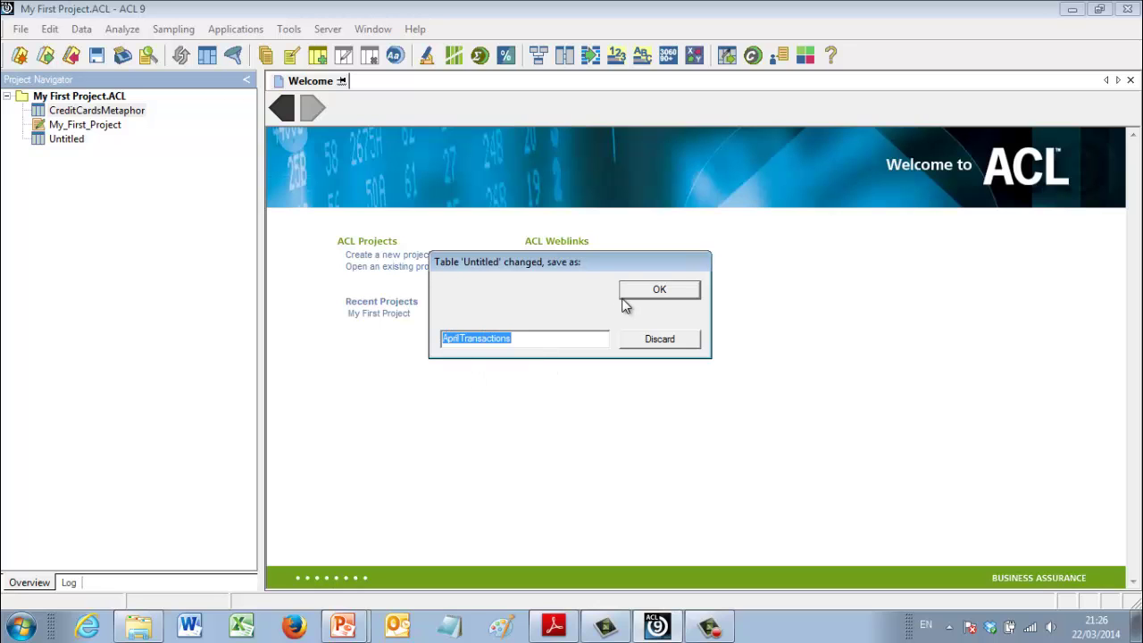
Save the new table as AprilTransactions, then reopen CreditCardsMetaphor from the project
{"action": "left_click", "coordinate": [659, 290]}
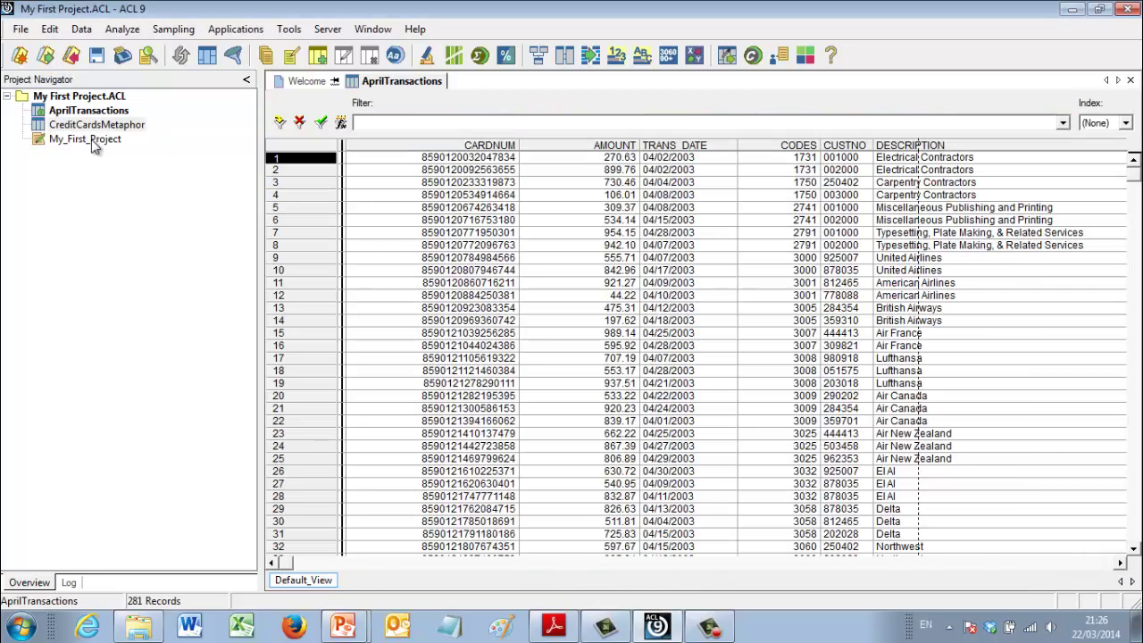
{"action": "left_click", "coordinate": [92, 114]}
{"action": "double_click", "coordinate": [98, 128]}
{"action": "double_click", "coordinate": [100, 112]}
{"action": "double_click", "coordinate": [98, 126]}
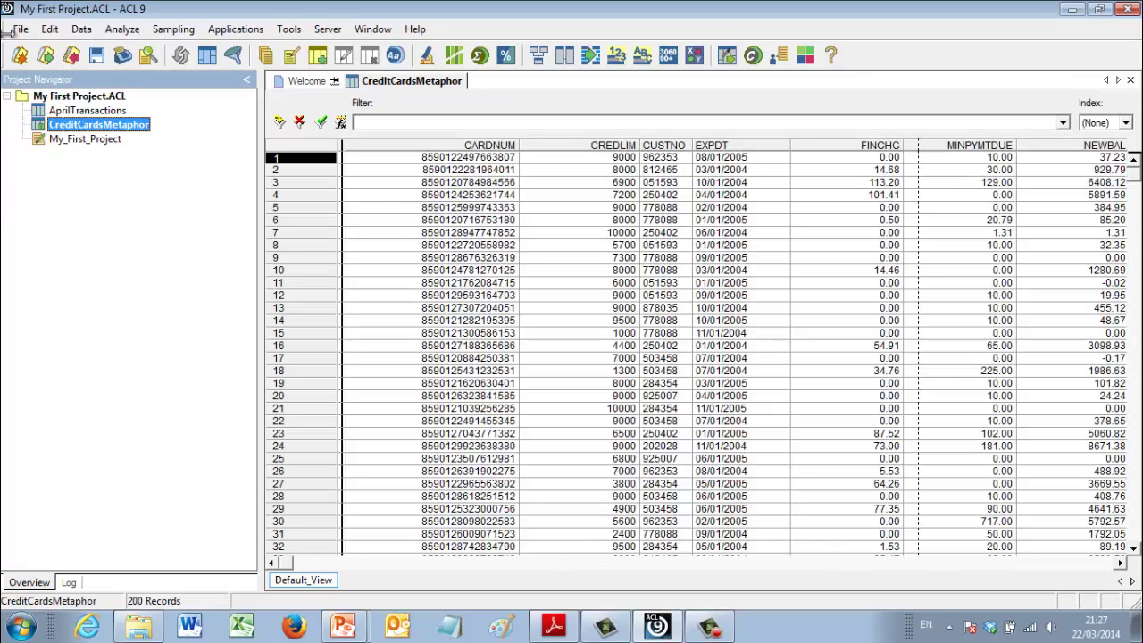
{"action": "left_click", "coordinate": [19, 30]}
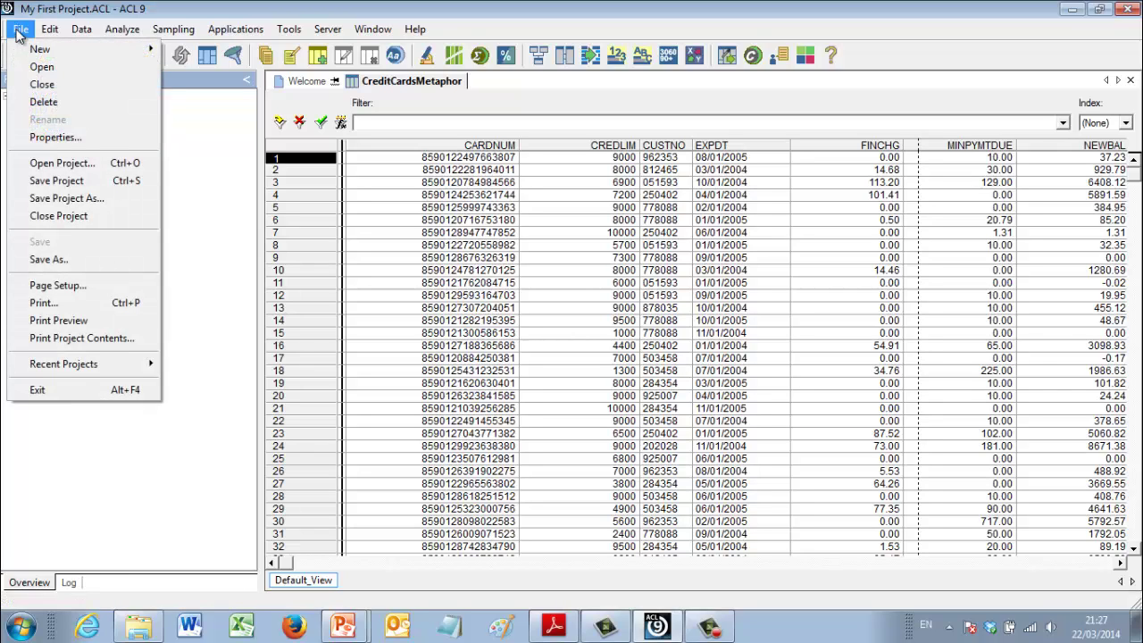
Define a new disk table from Unacceptable_Codes, treating it as ASCII delimited text
{"action": "mouse_move", "coordinate": [40, 49]}
{"action": "left_click", "coordinate": [190, 49]}
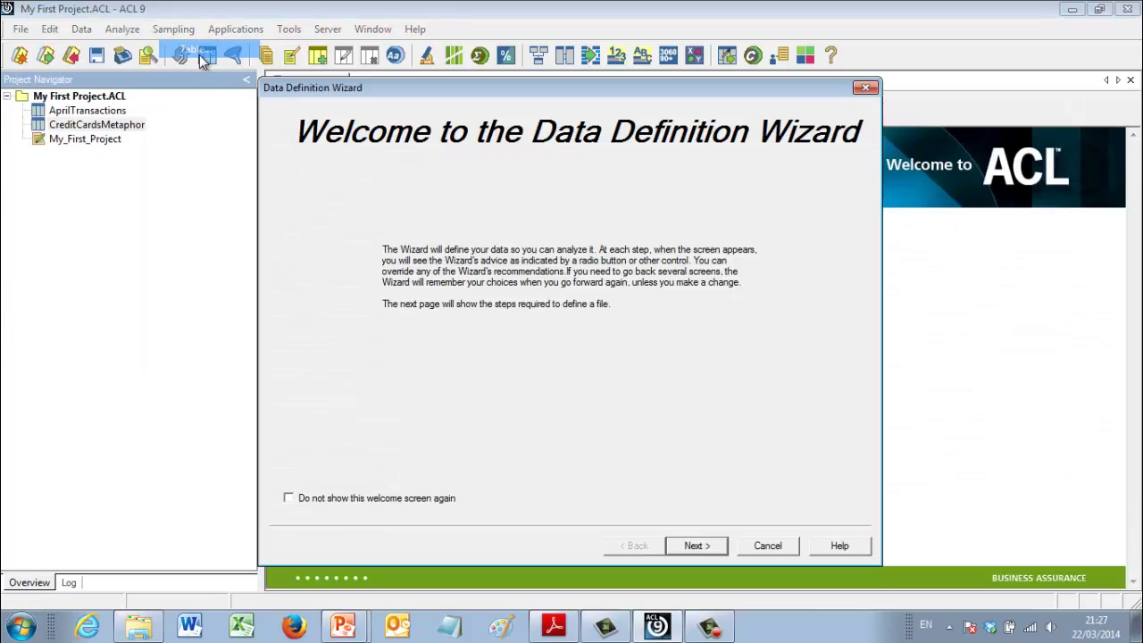
{"action": "left_click", "coordinate": [695, 548]}
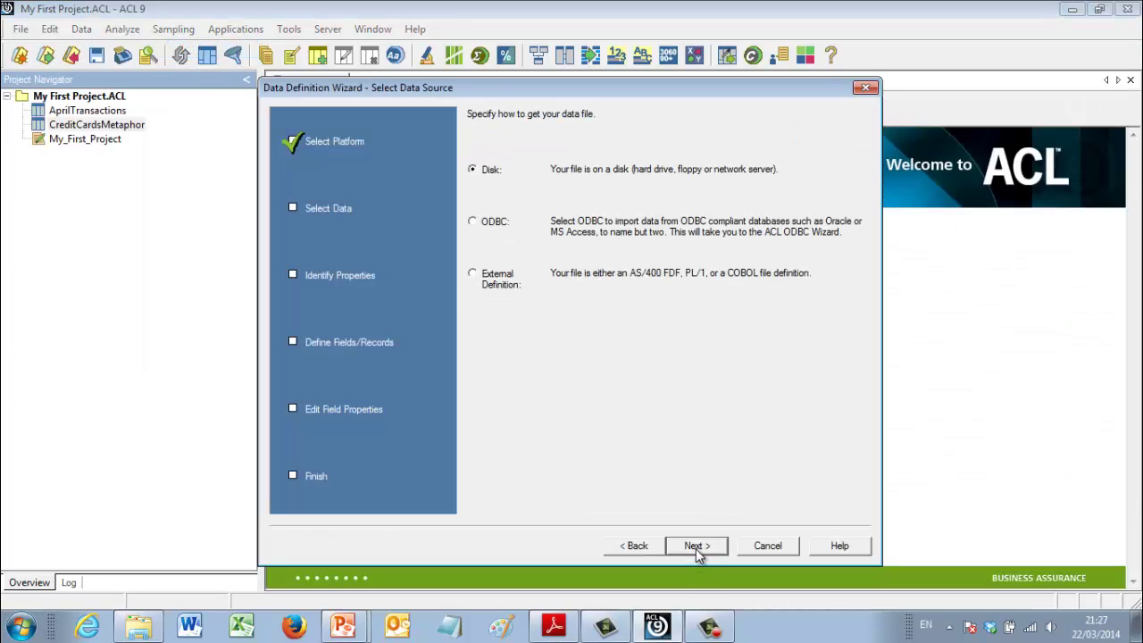
{"action": "left_click", "coordinate": [695, 548]}
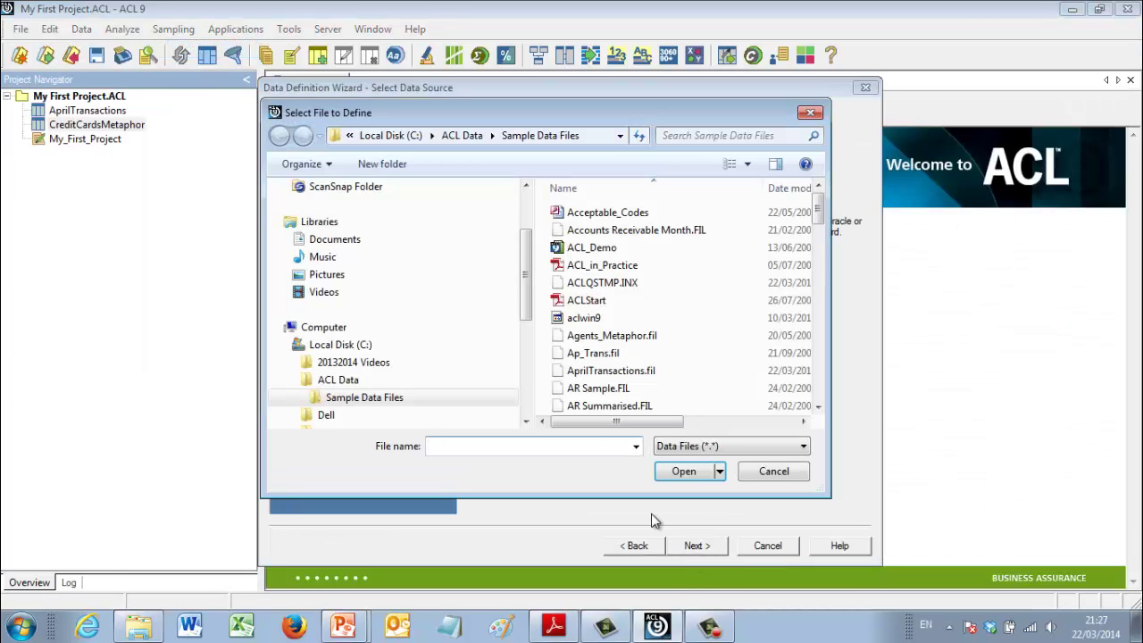
{"action": "left_click", "coordinate": [615, 388]}
{"action": "key", "text": "u"}
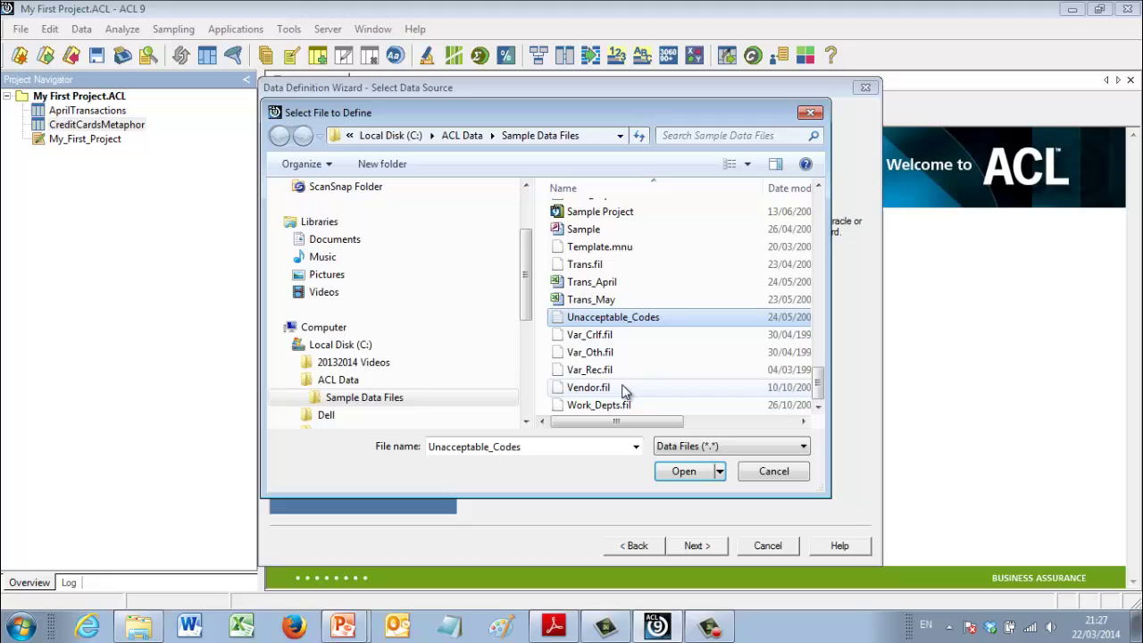
{"action": "double_click", "coordinate": [578, 322]}
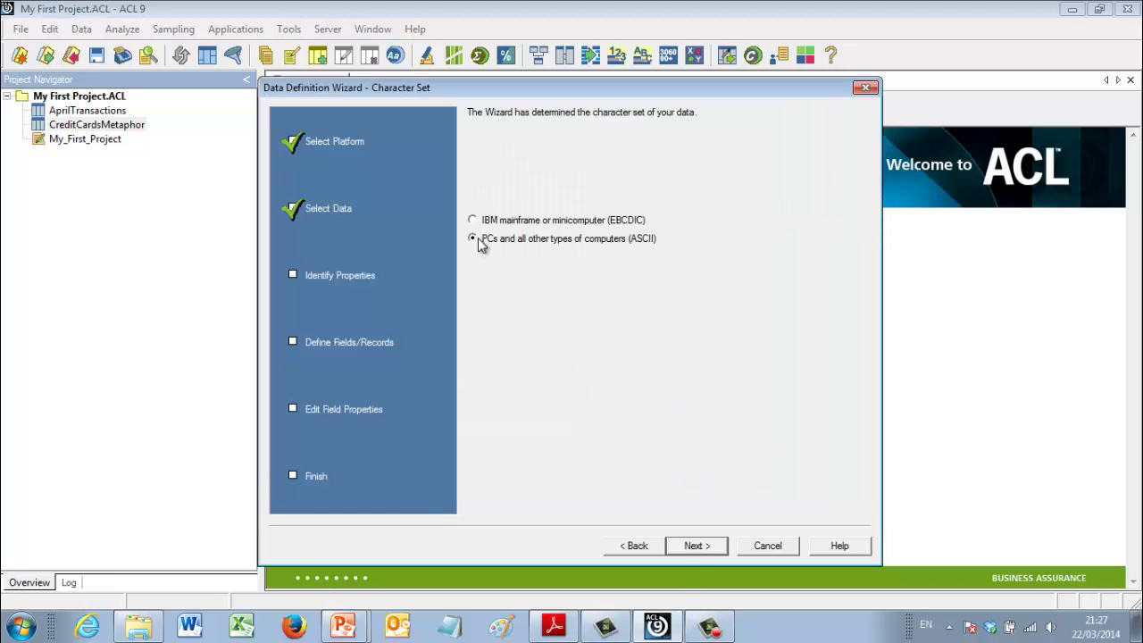
{"action": "left_click", "coordinate": [695, 545]}
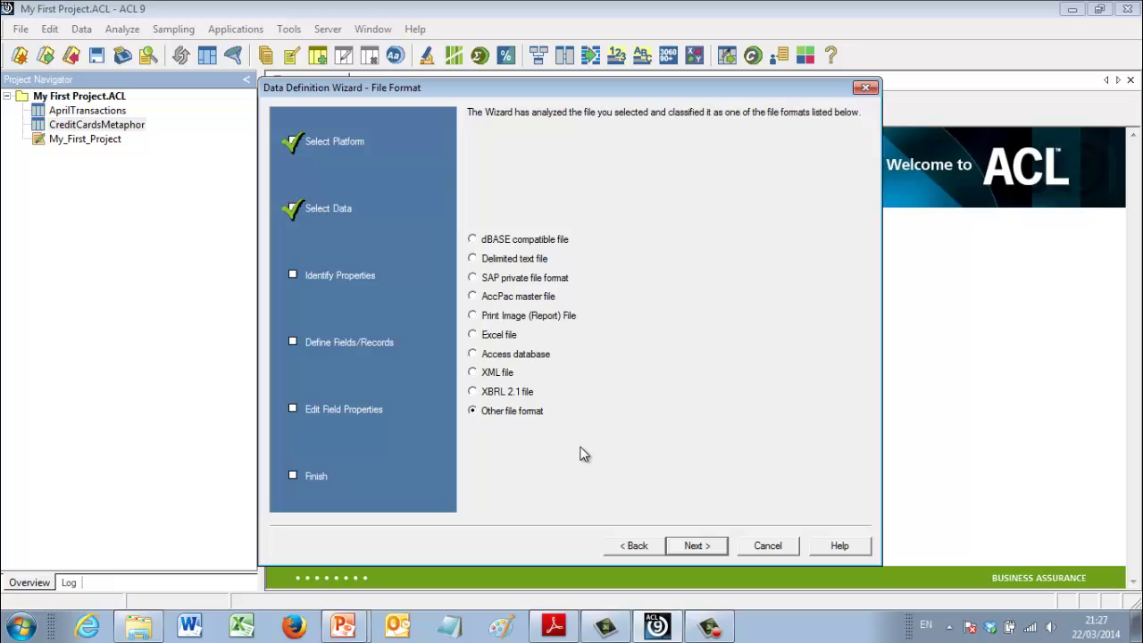
{"action": "left_click", "coordinate": [473, 259]}
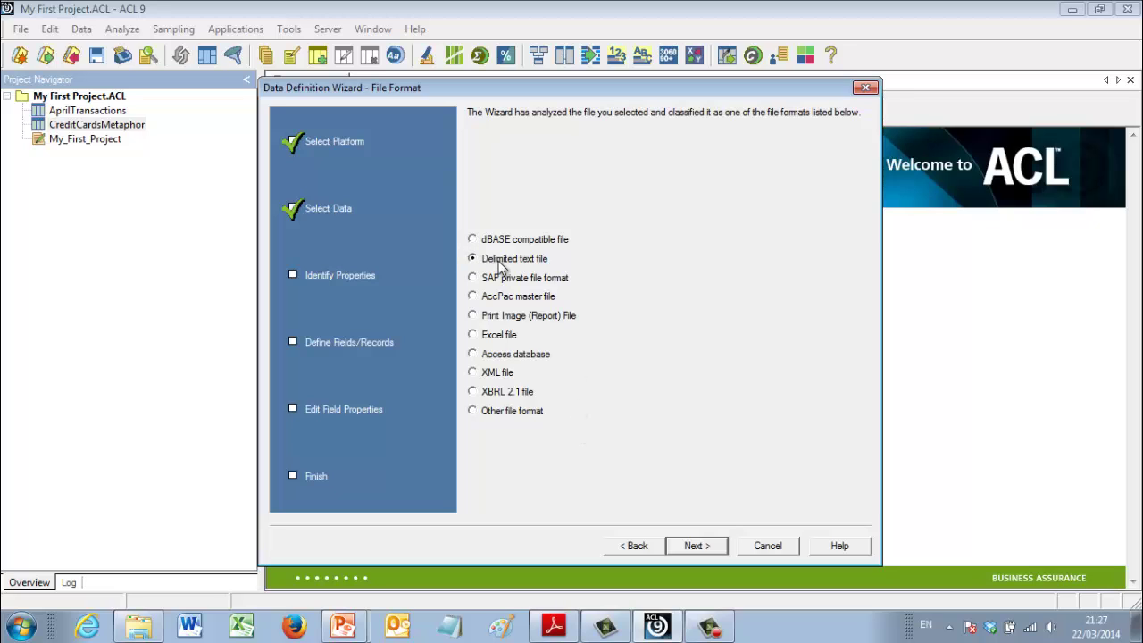
{"action": "left_click", "coordinate": [709, 548]}
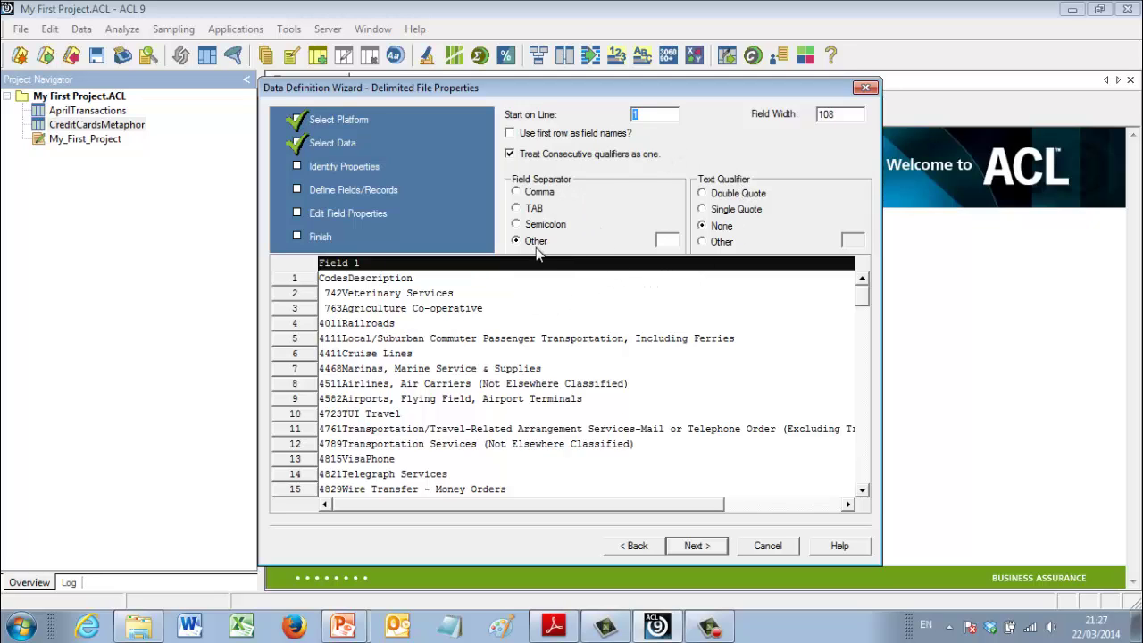
Use TAB as field separator with first-row field names, and save the data file as Unacceptable_Codes
{"action": "left_click", "coordinate": [517, 210]}
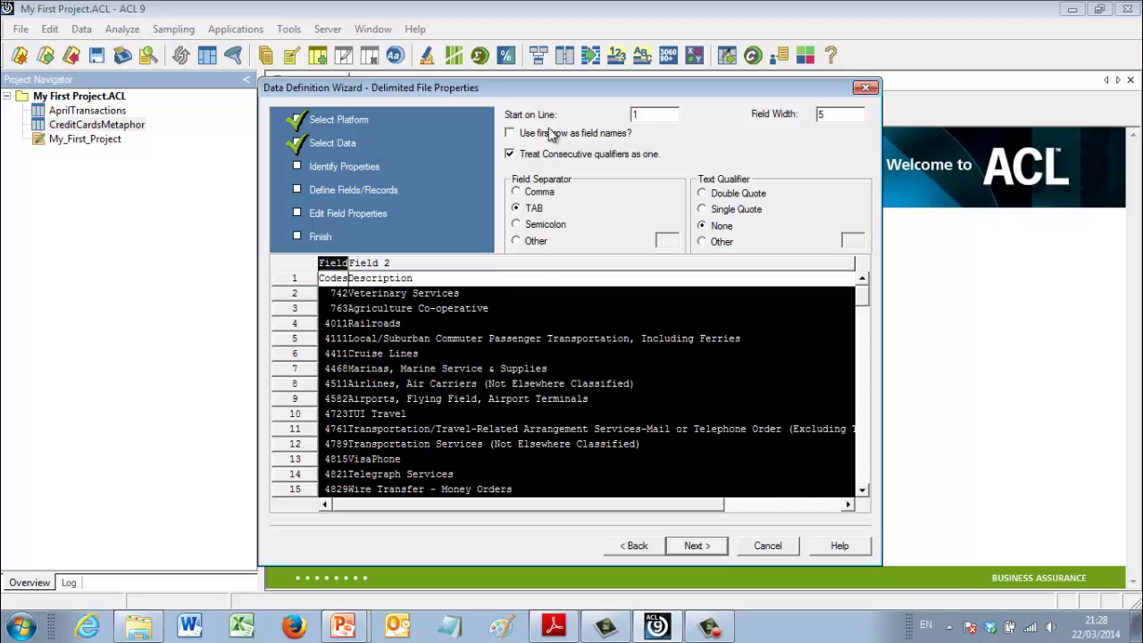
{"action": "left_click", "coordinate": [509, 133]}
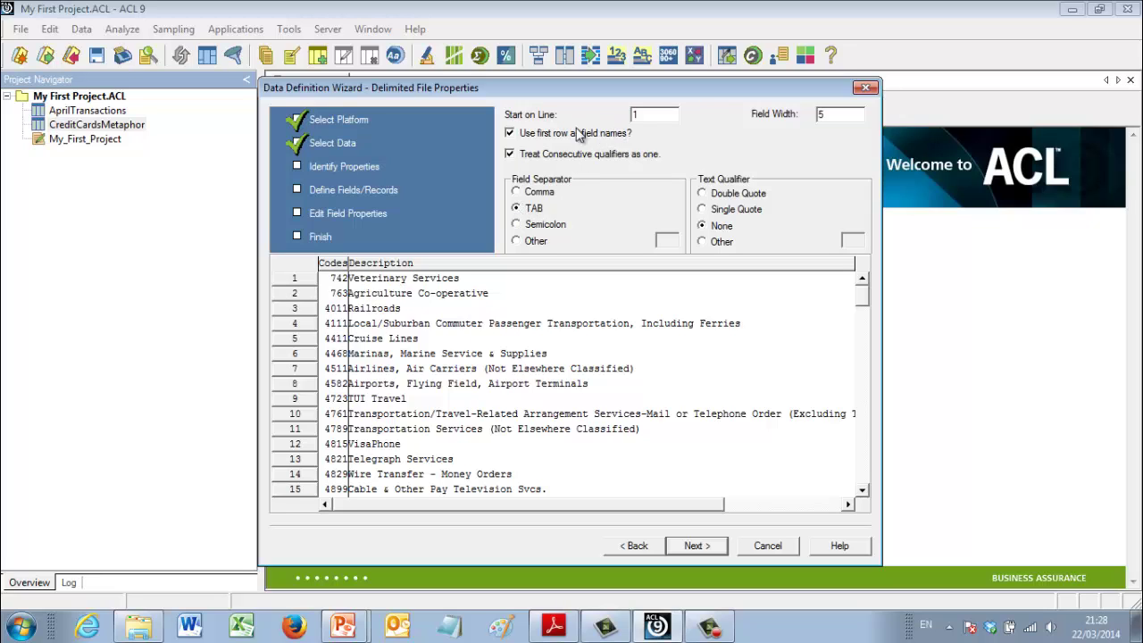
{"action": "left_click", "coordinate": [692, 545]}
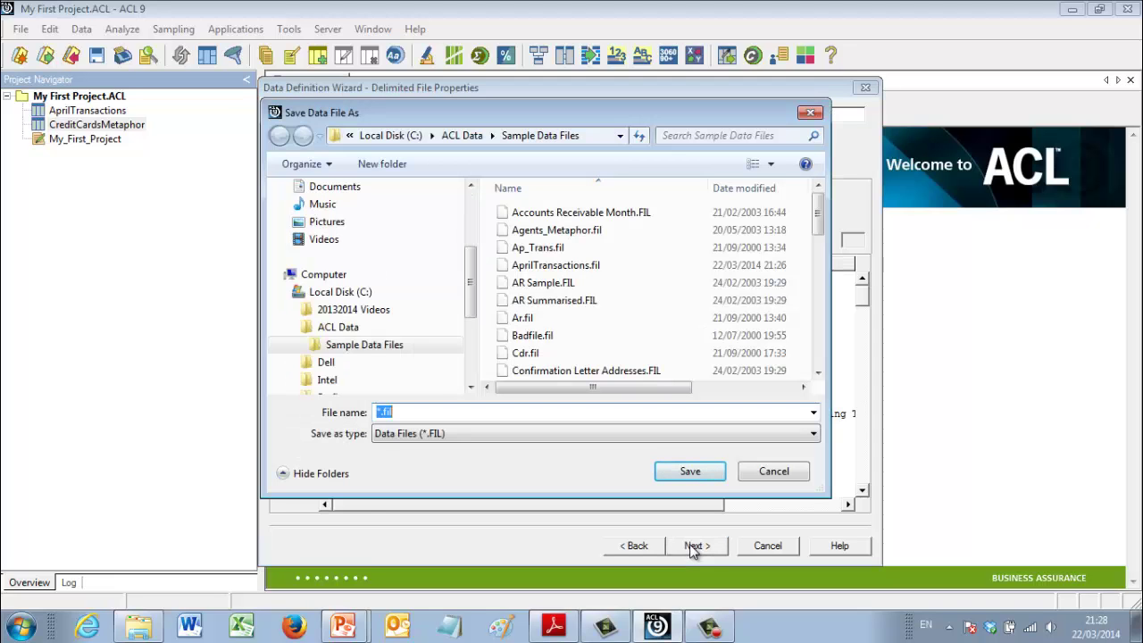
{"action": "type", "text": "Un"}
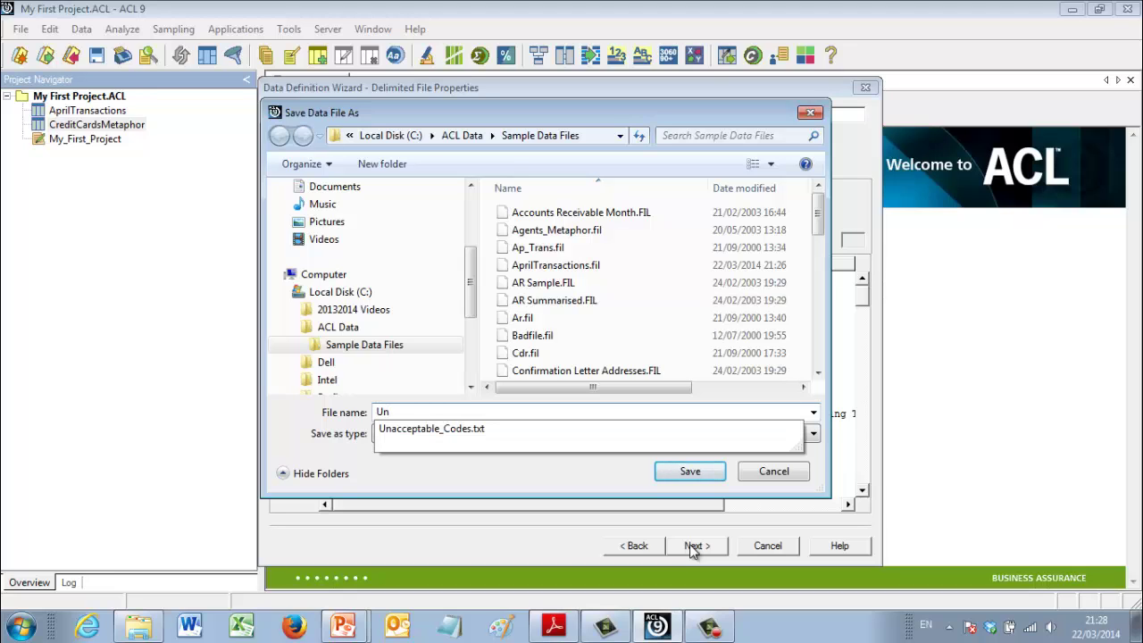
{"action": "type", "text": "acceptable_Codes"}
{"action": "left_click", "coordinate": [689, 471]}
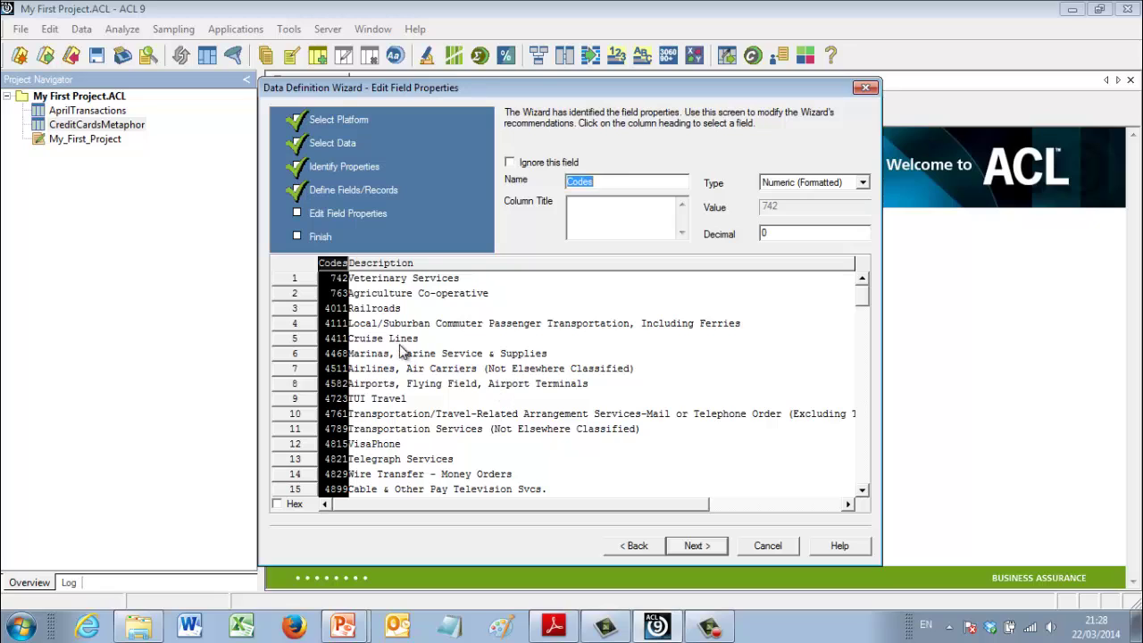
Change the Codes field type to ASCII Text, review Description, and reach the Final summary
{"action": "left_click", "coordinate": [336, 265]}
{"action": "left_click", "coordinate": [335, 265]}
{"action": "left_click", "coordinate": [862, 182]}
{"action": "left_click", "coordinate": [865, 226]}
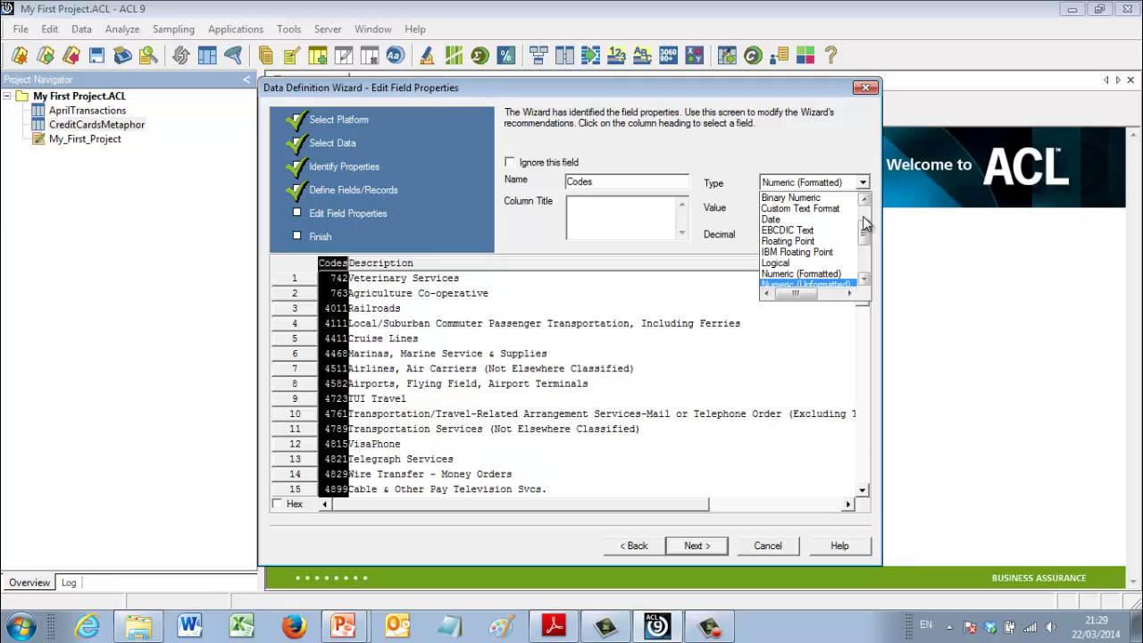
{"action": "scroll", "coordinate": [864, 239], "scroll_direction": "up", "scroll_amount": 2}
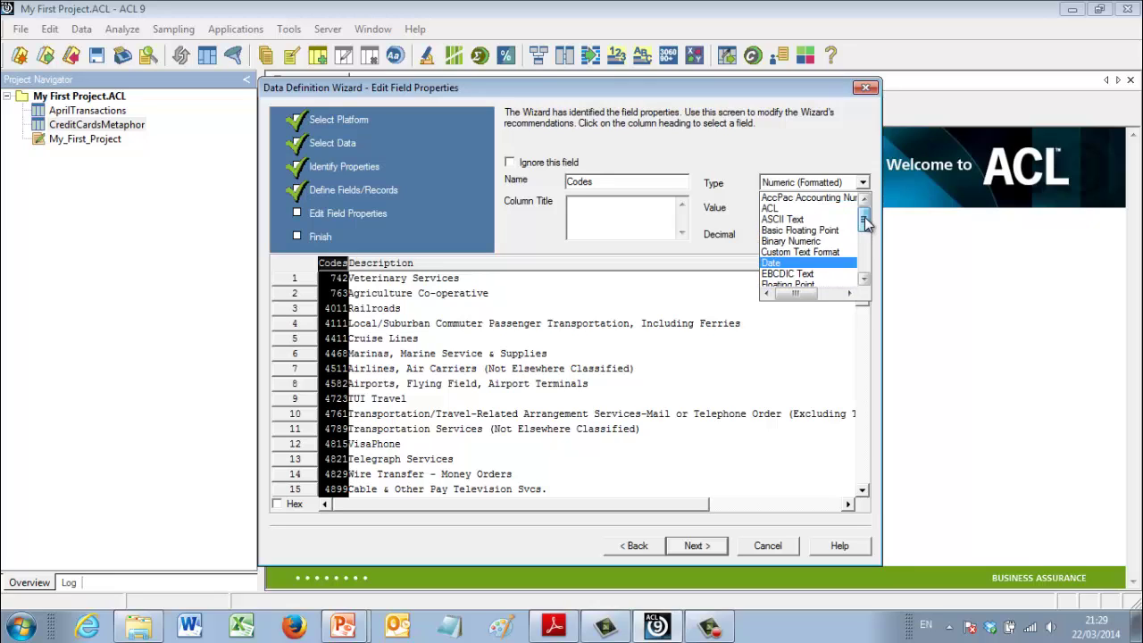
{"action": "left_click", "coordinate": [797, 220]}
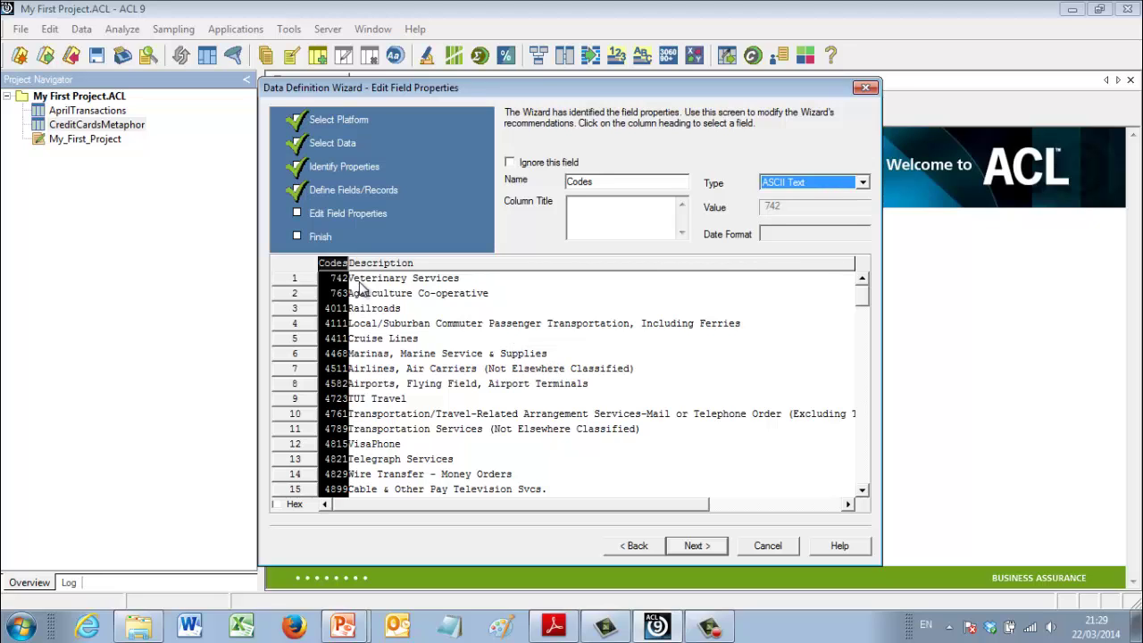
{"action": "left_click", "coordinate": [395, 263]}
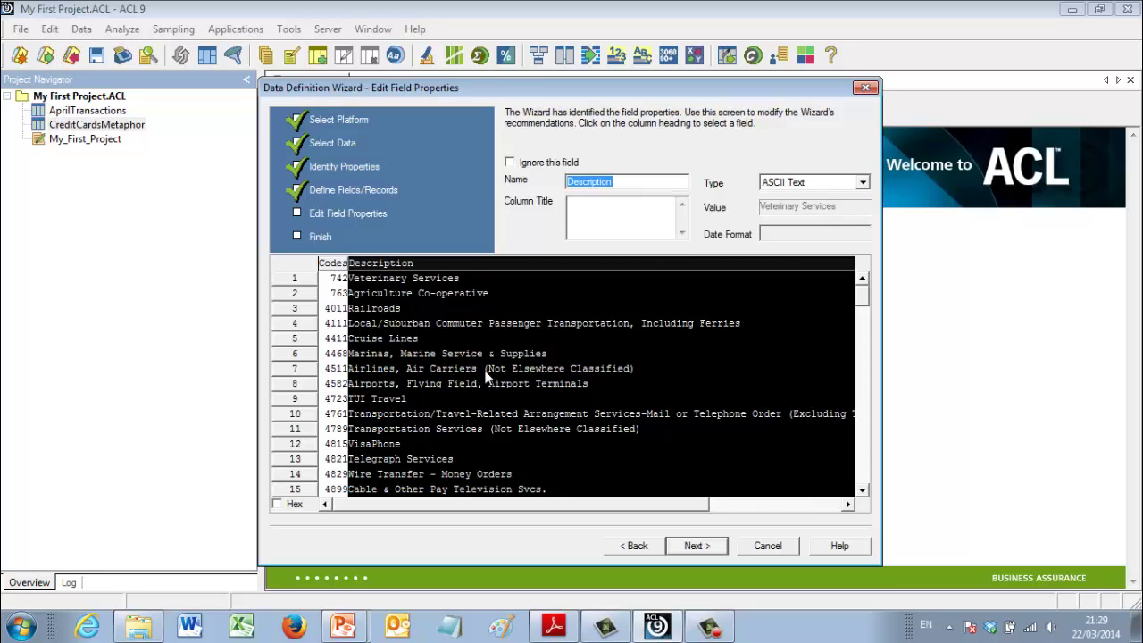
{"action": "left_click", "coordinate": [694, 547]}
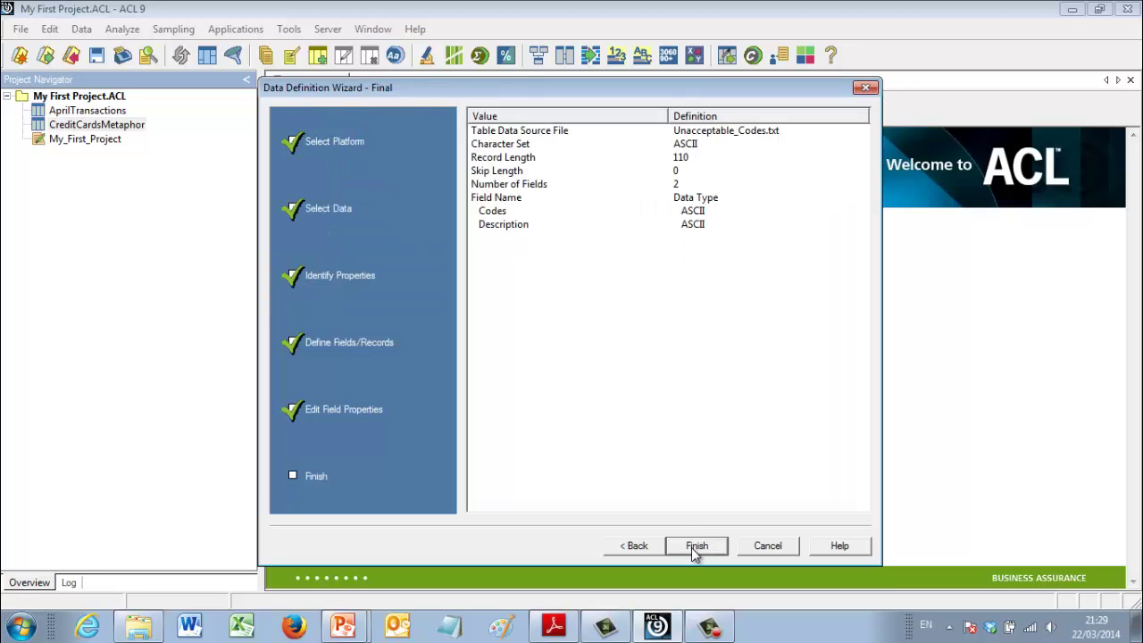
Finish the definition and save the 140-record table as UnacceptableCodes
{"action": "left_click", "coordinate": [693, 546]}
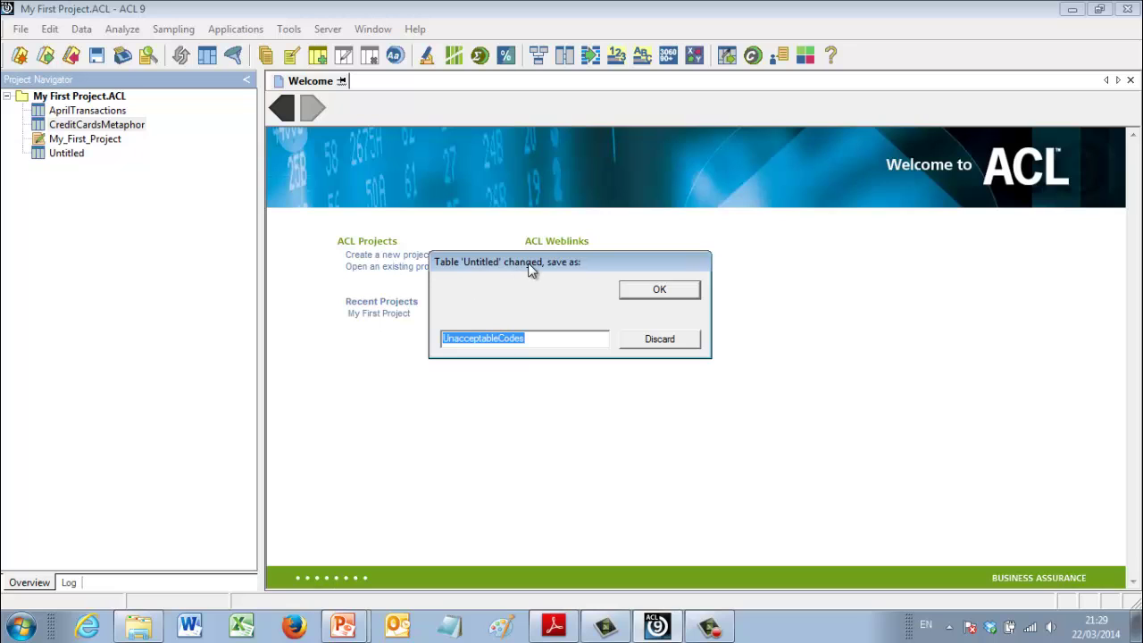
{"action": "left_click", "coordinate": [659, 292]}
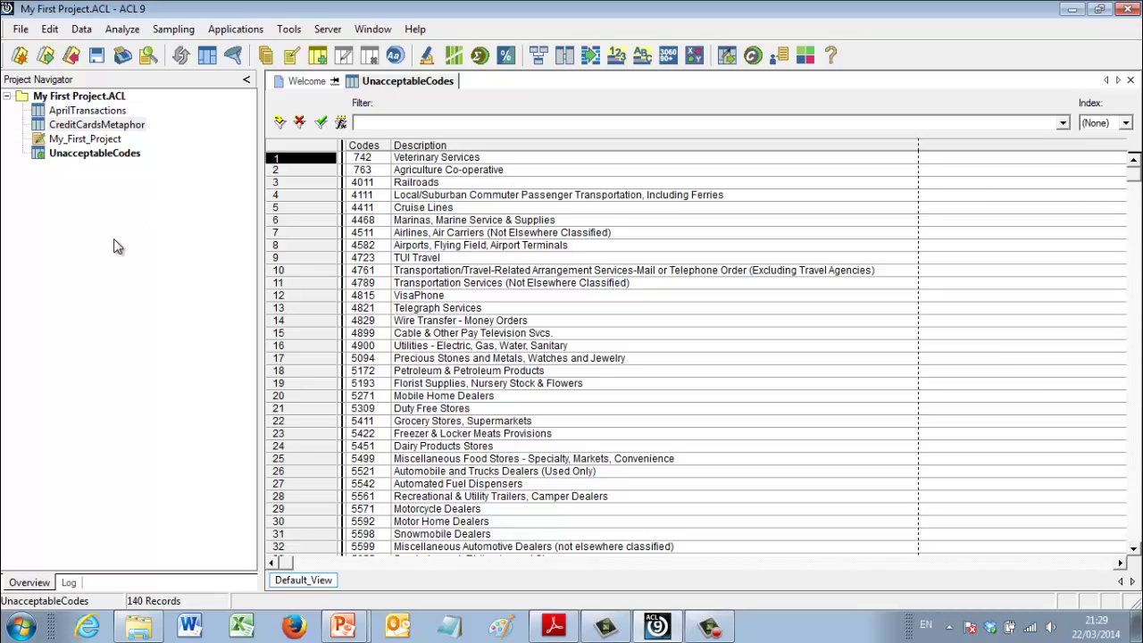
Start a new table definition that reads its data from a file on disk
{"action": "left_click", "coordinate": [19, 32]}
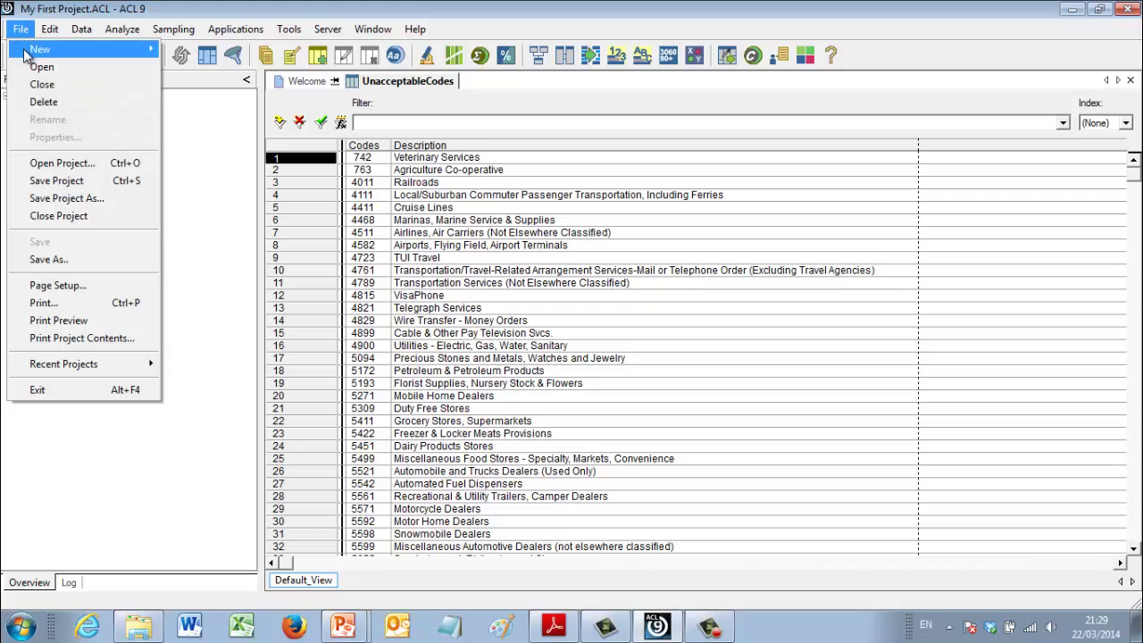
{"action": "mouse_move", "coordinate": [53, 49]}
{"action": "left_click", "coordinate": [194, 49]}
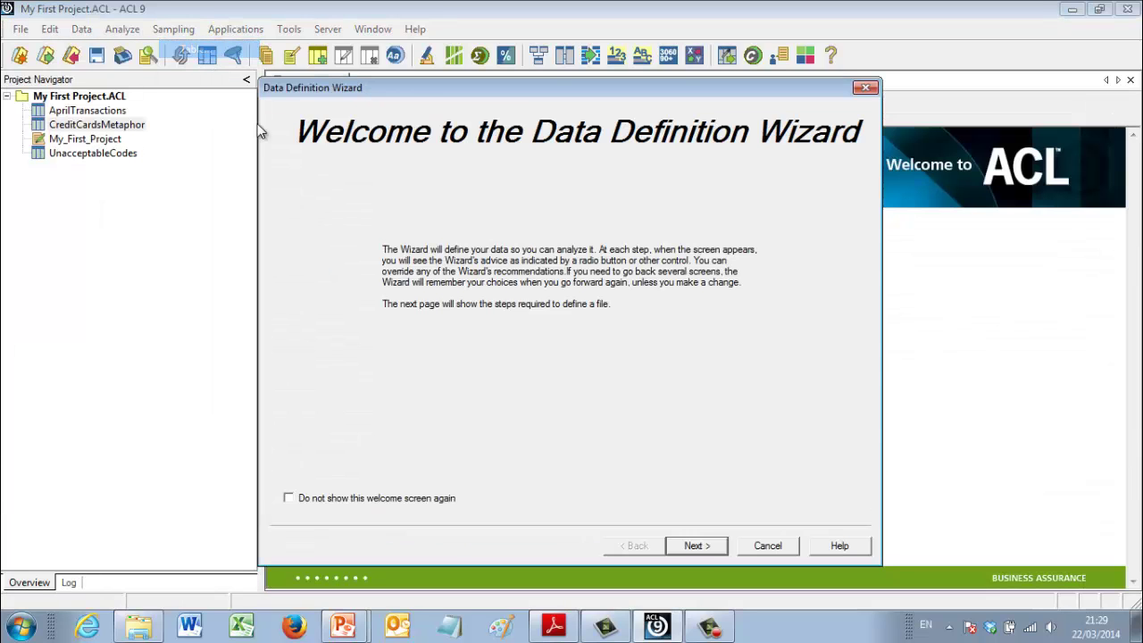
{"action": "left_click", "coordinate": [701, 546]}
{"action": "left_click", "coordinate": [696, 546]}
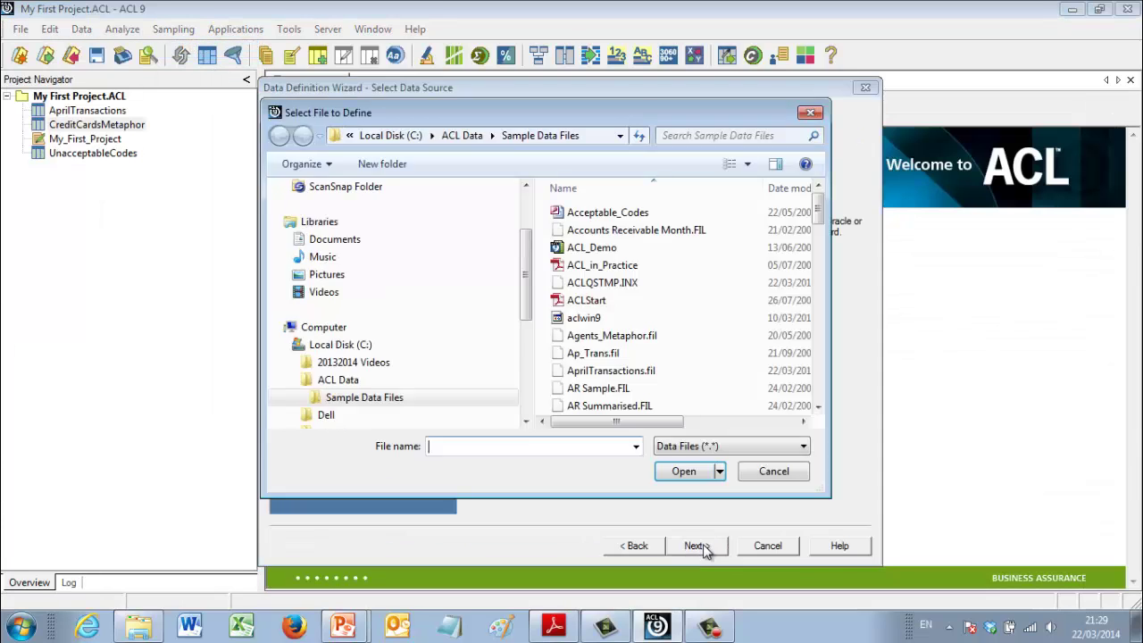
Open the Company_Departments file, accept the ASCII character set, and classify it as delimited text
{"action": "left_click", "coordinate": [591, 354]}
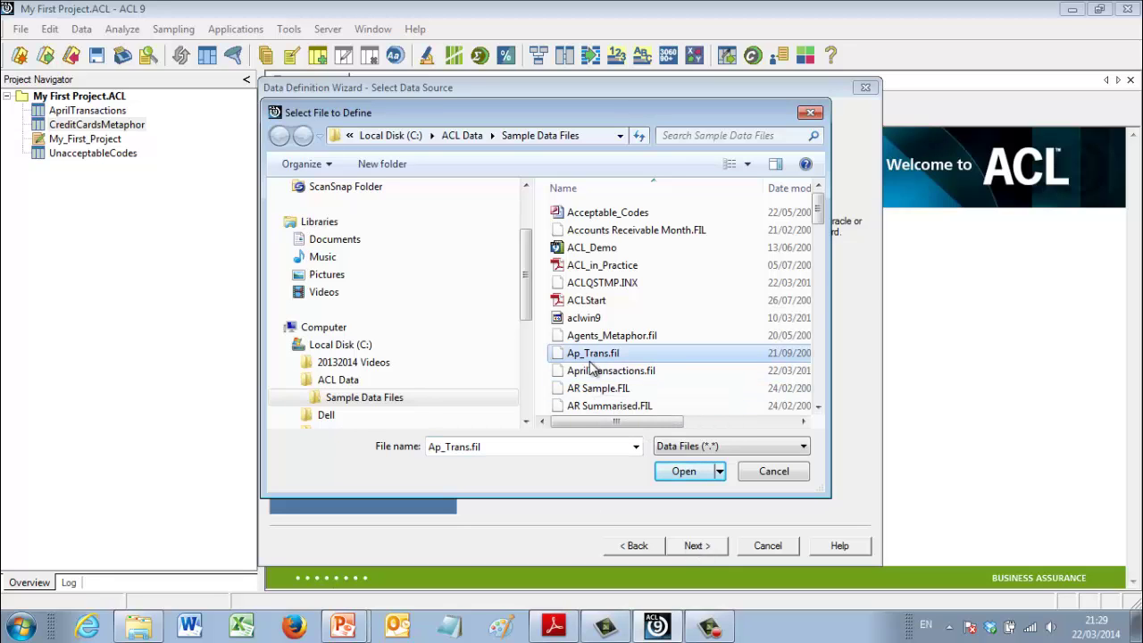
{"action": "key", "text": "c"}
{"action": "left_click", "coordinate": [577, 225]}
{"action": "double_click", "coordinate": [577, 225]}
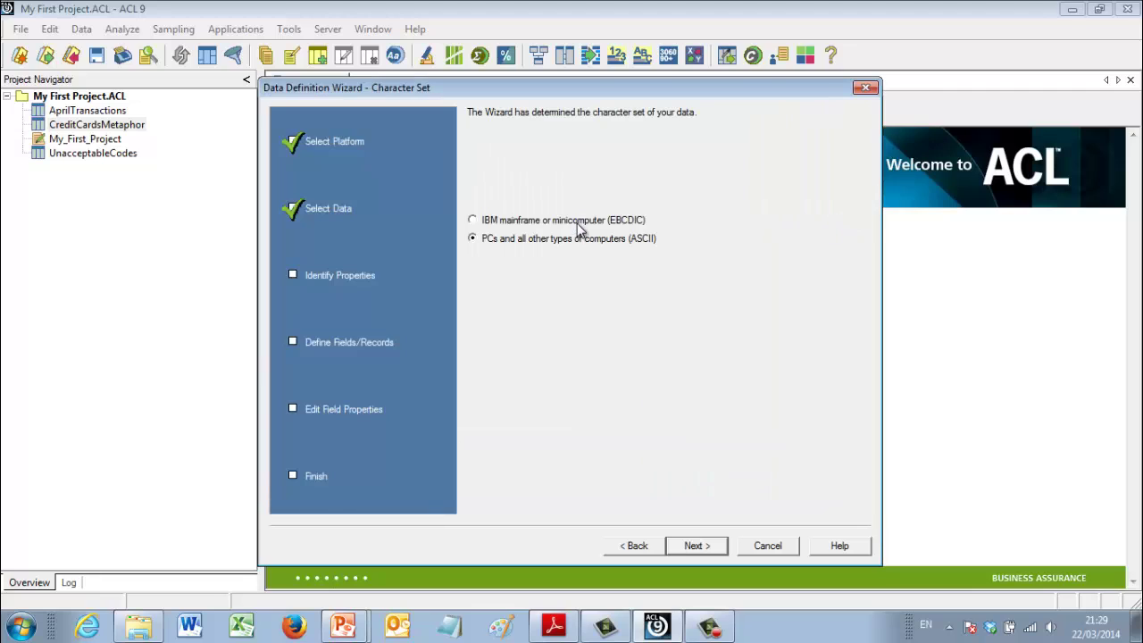
{"action": "left_click", "coordinate": [691, 543]}
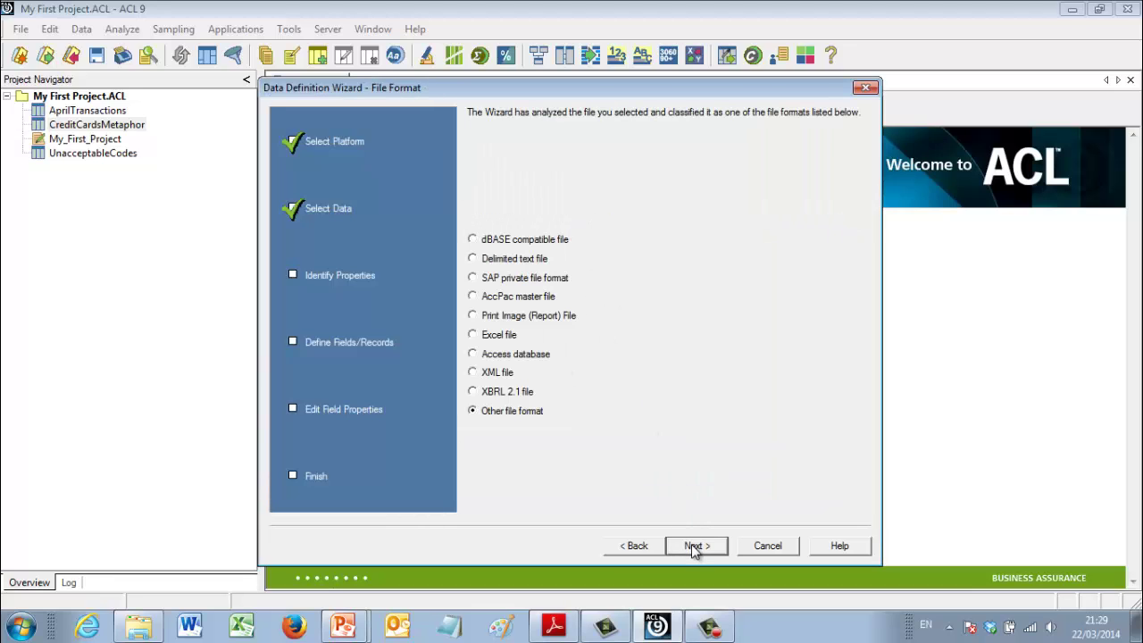
{"action": "left_click", "coordinate": [472, 259]}
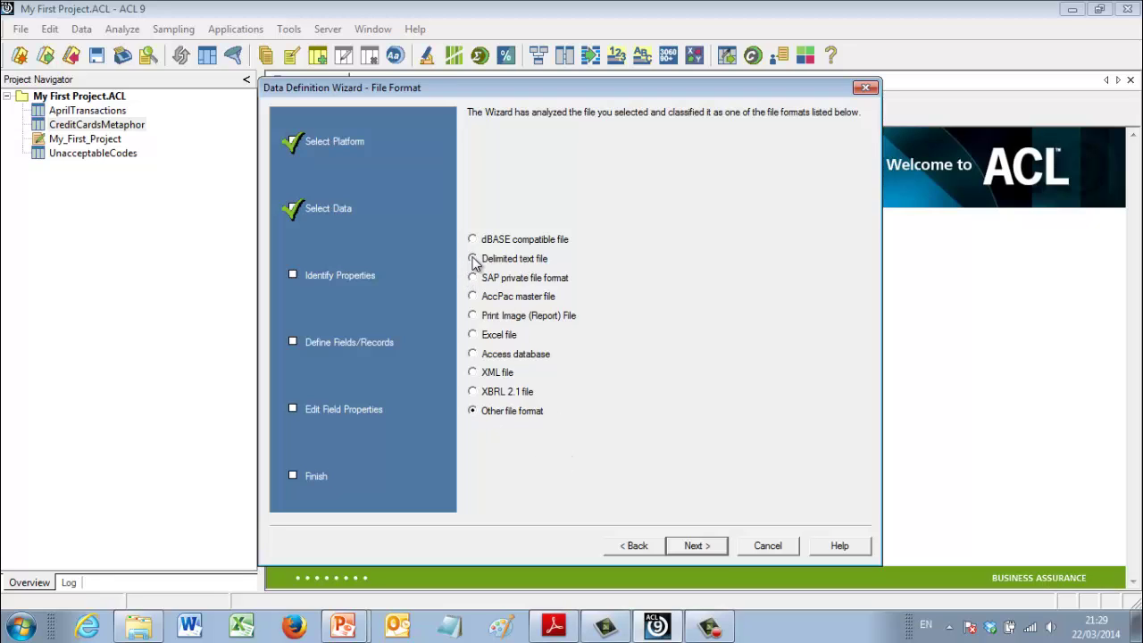
Split department records into fields at tabs, without using the first row as field names
{"action": "left_click", "coordinate": [691, 546]}
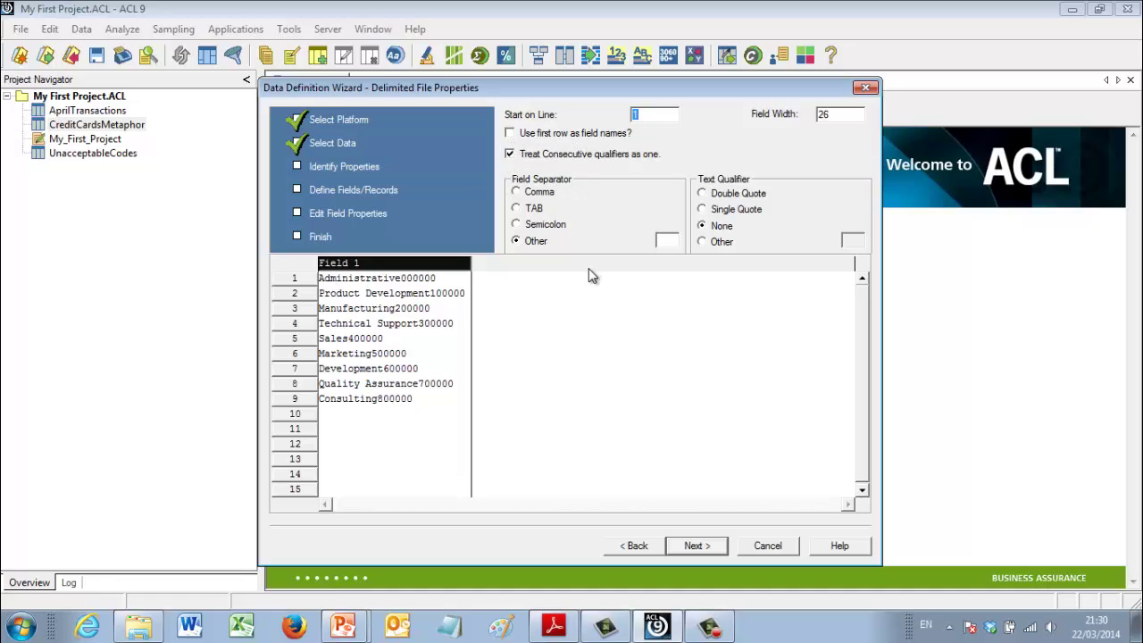
{"action": "left_click", "coordinate": [511, 135]}
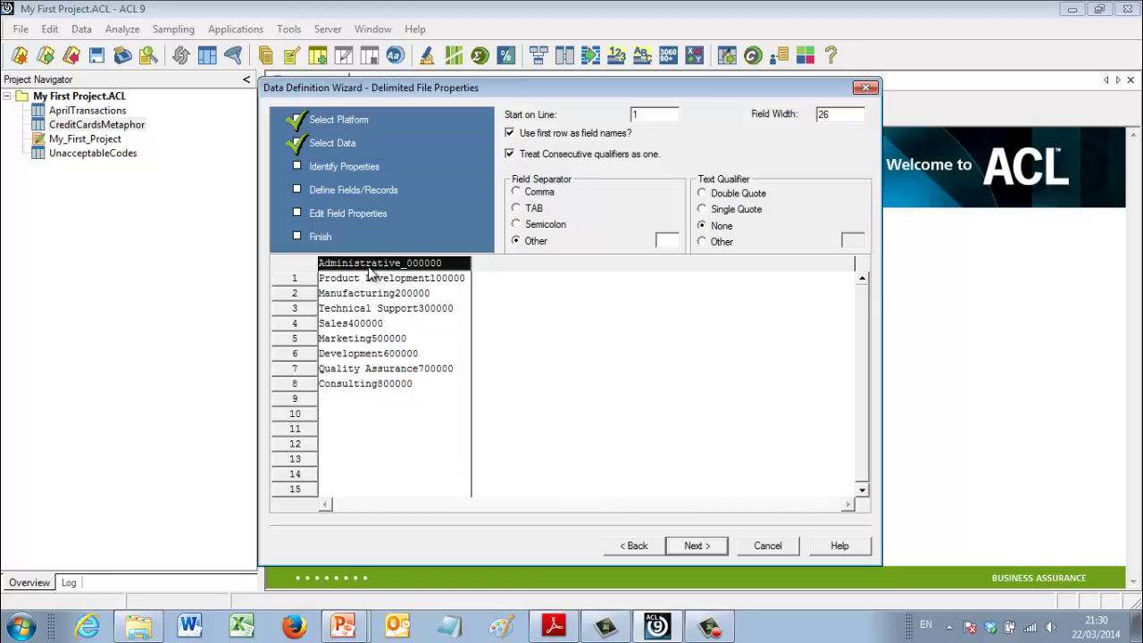
{"action": "left_click", "coordinate": [509, 133]}
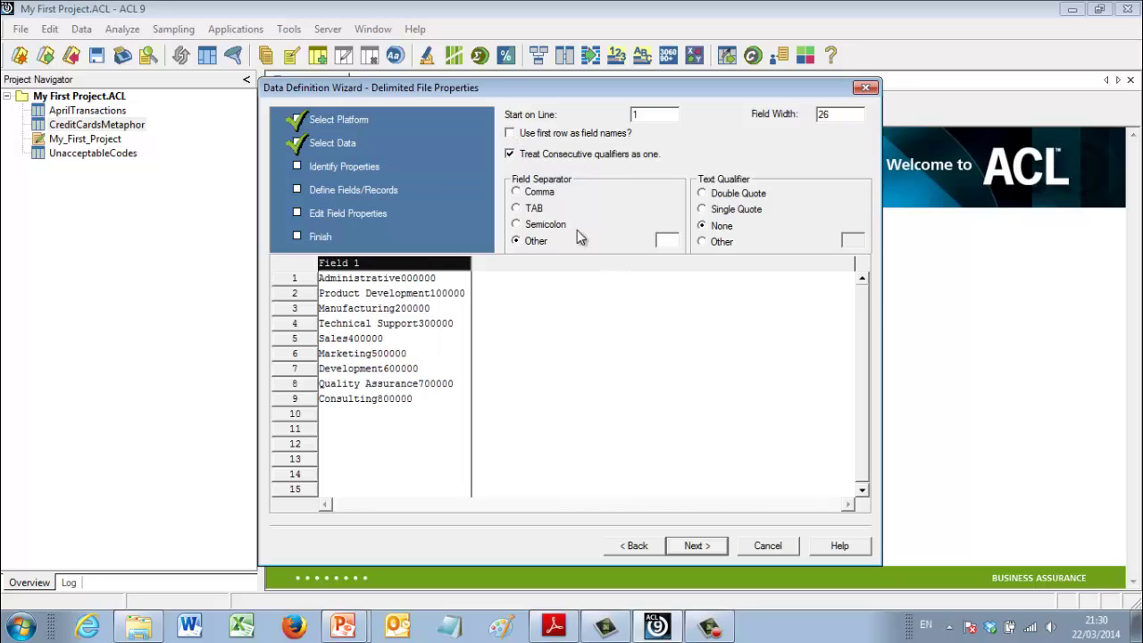
{"action": "left_click", "coordinate": [517, 209]}
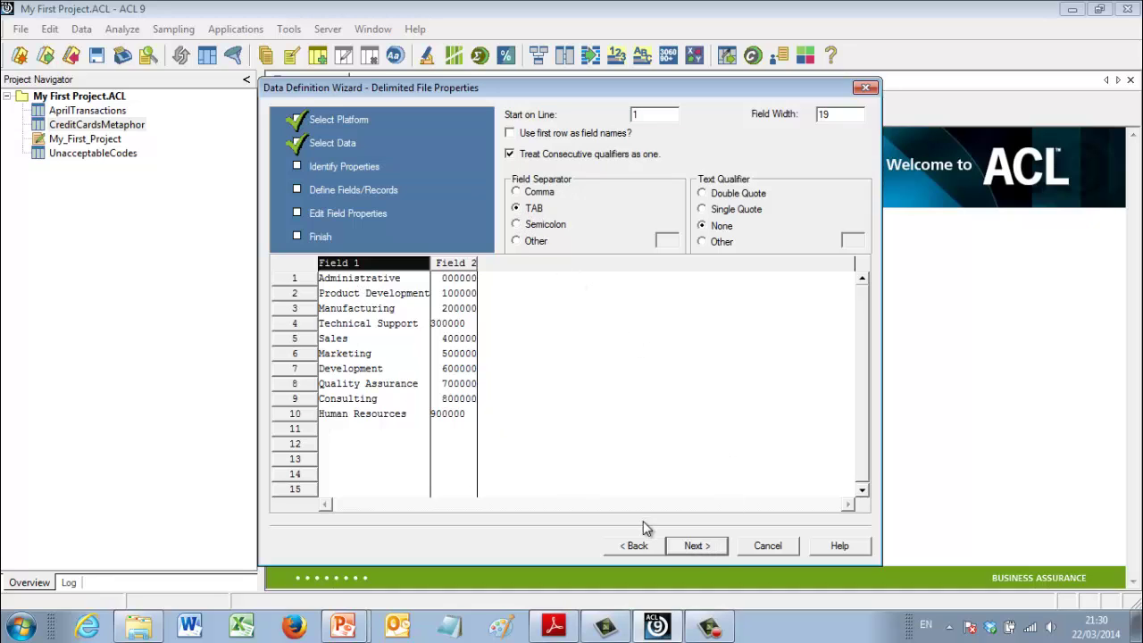
{"action": "left_click", "coordinate": [693, 546]}
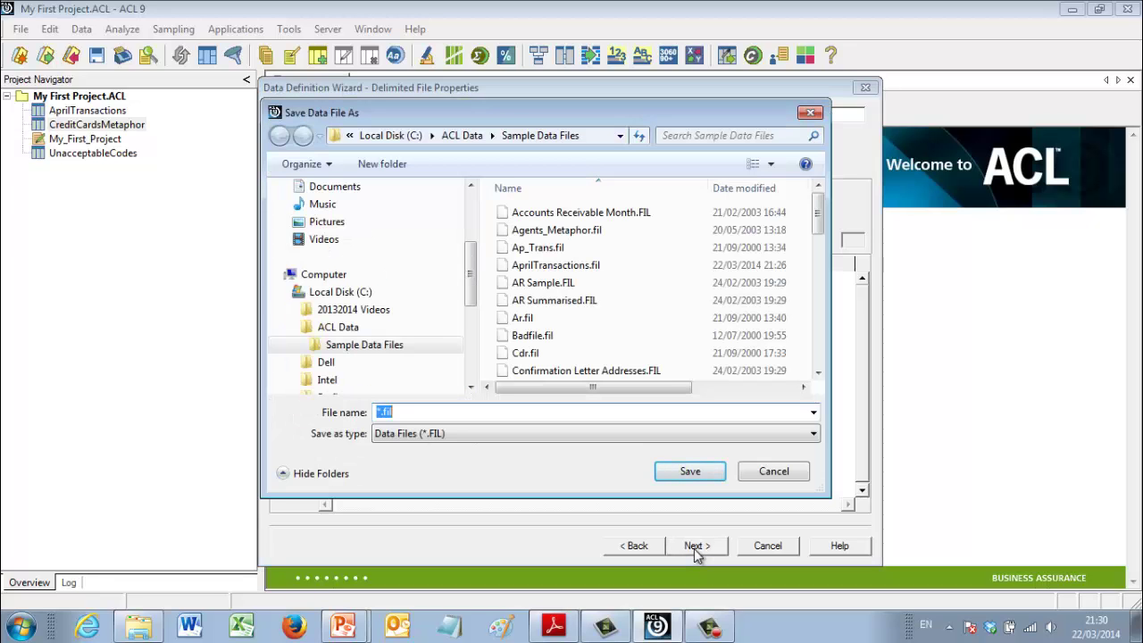
Save the data file under the companydepts name and rename the first field to Dept Name
{"action": "type", "text": "companydepts"}
{"action": "left_click", "coordinate": [664, 471]}
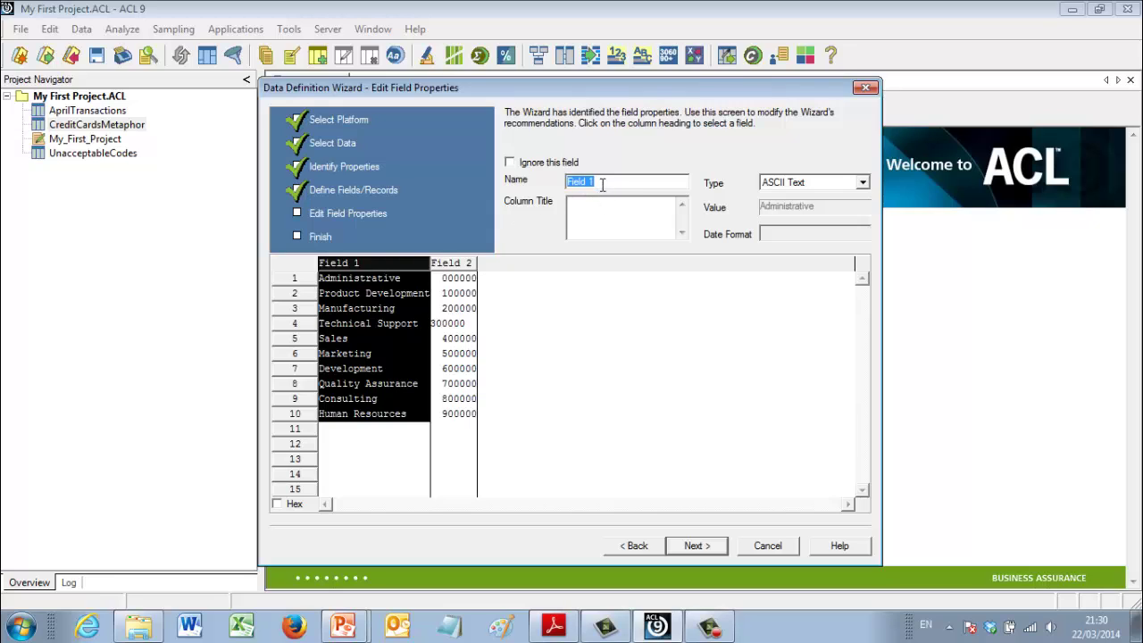
{"action": "left_click_drag", "start_coordinate": [603, 185], "coordinate": [556, 184]}
{"action": "type", "text": "Dept Name"}
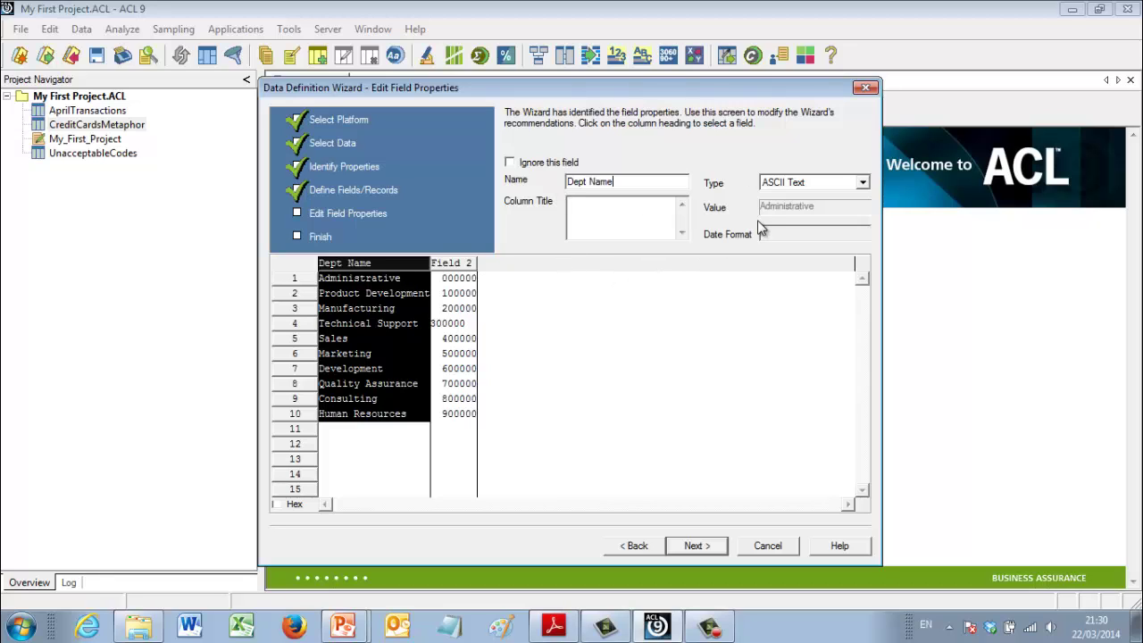
Name the second field DeptCode and set its data type to ASCII Text
{"action": "left_click", "coordinate": [450, 263]}
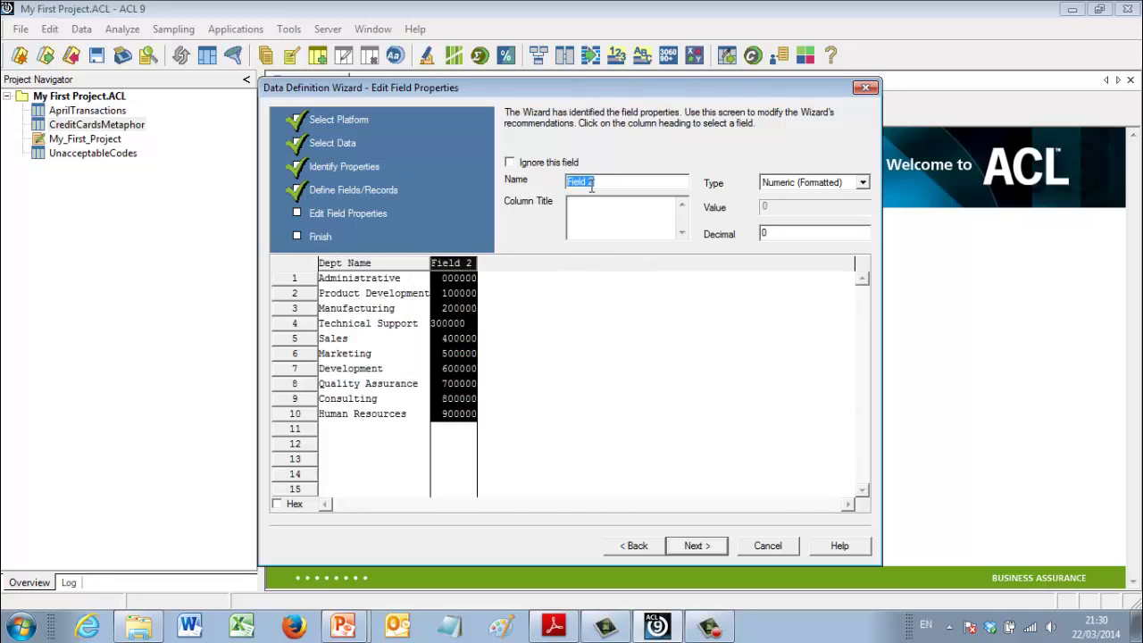
{"action": "type", "text": "DeptCode"}
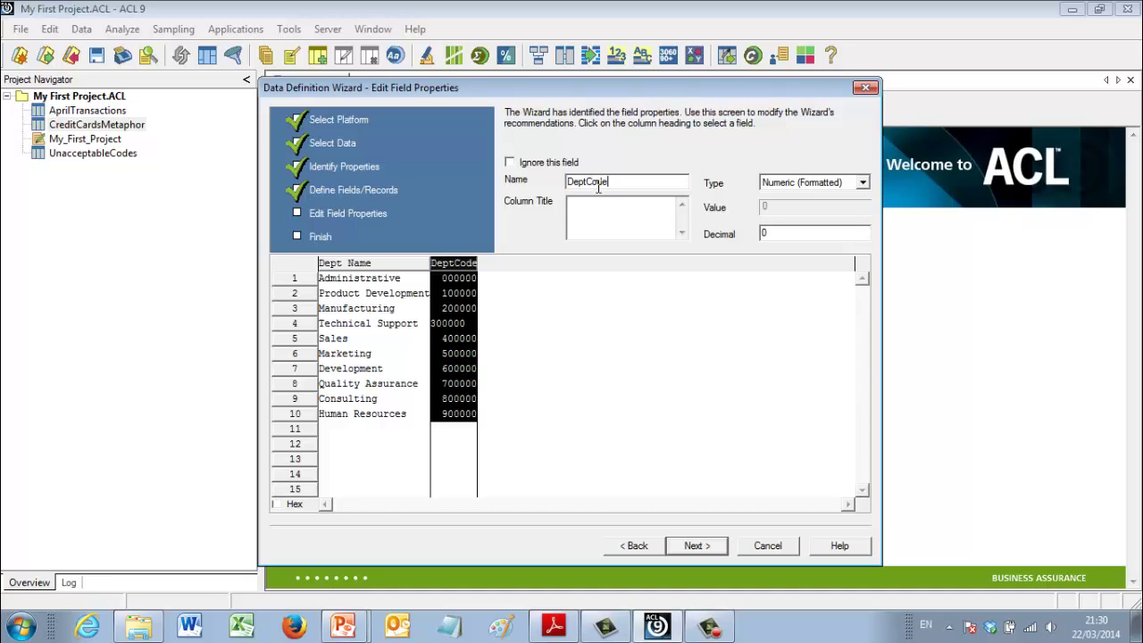
{"action": "left_click", "coordinate": [794, 182]}
{"action": "scroll", "coordinate": [864, 227], "scroll_direction": "up", "scroll_amount": 4}
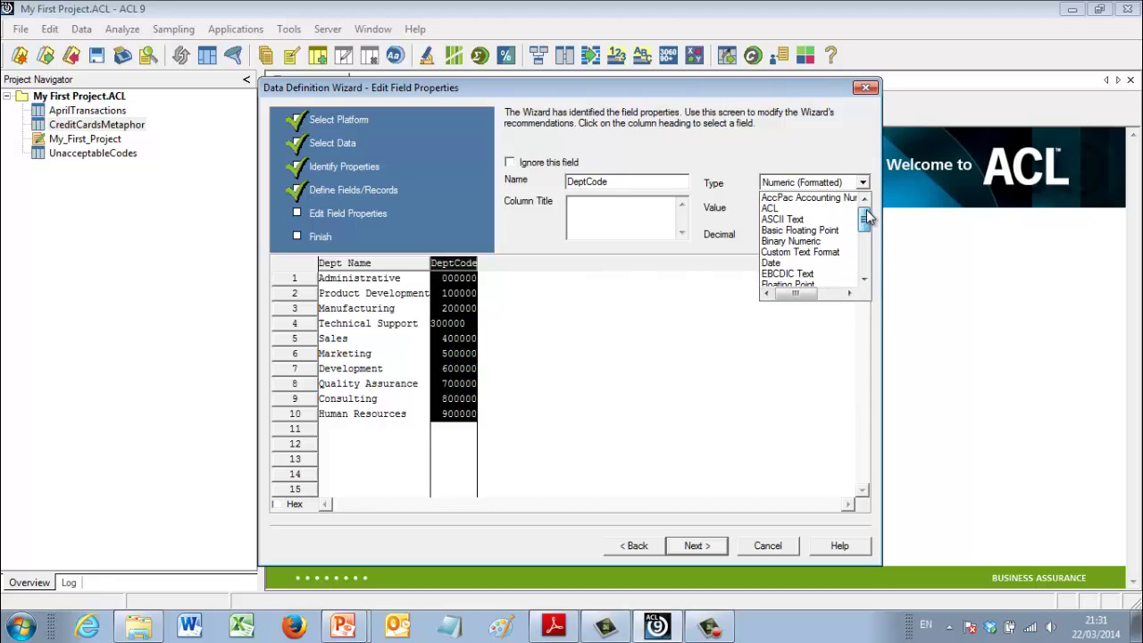
{"action": "left_click", "coordinate": [784, 219]}
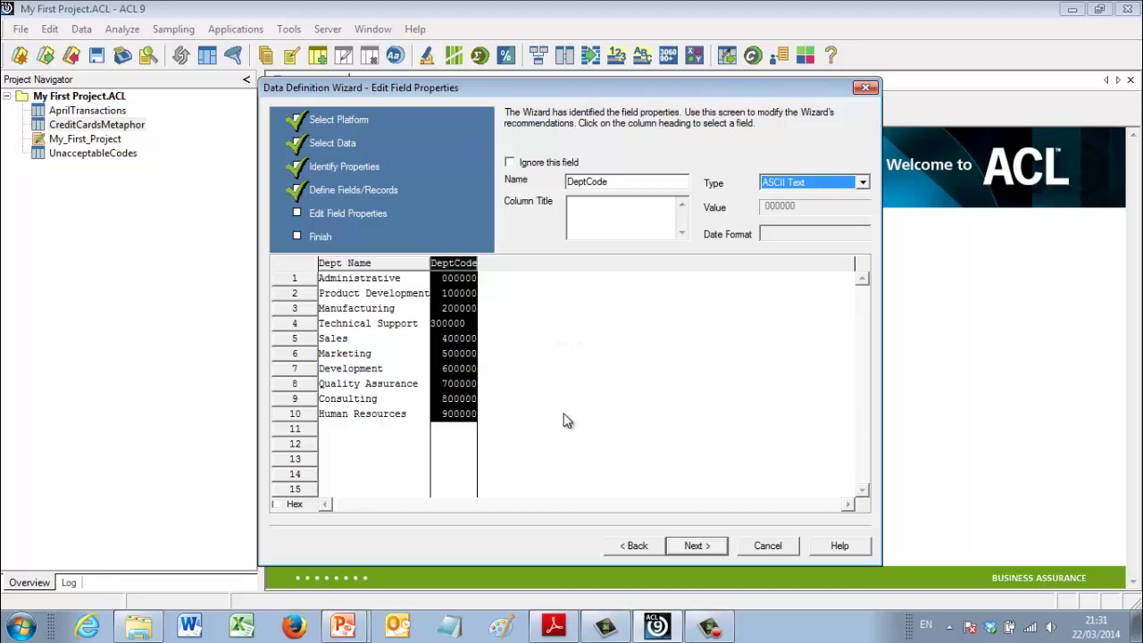
Finish the wizard and save the new table as companydepts
{"action": "left_click", "coordinate": [694, 545]}
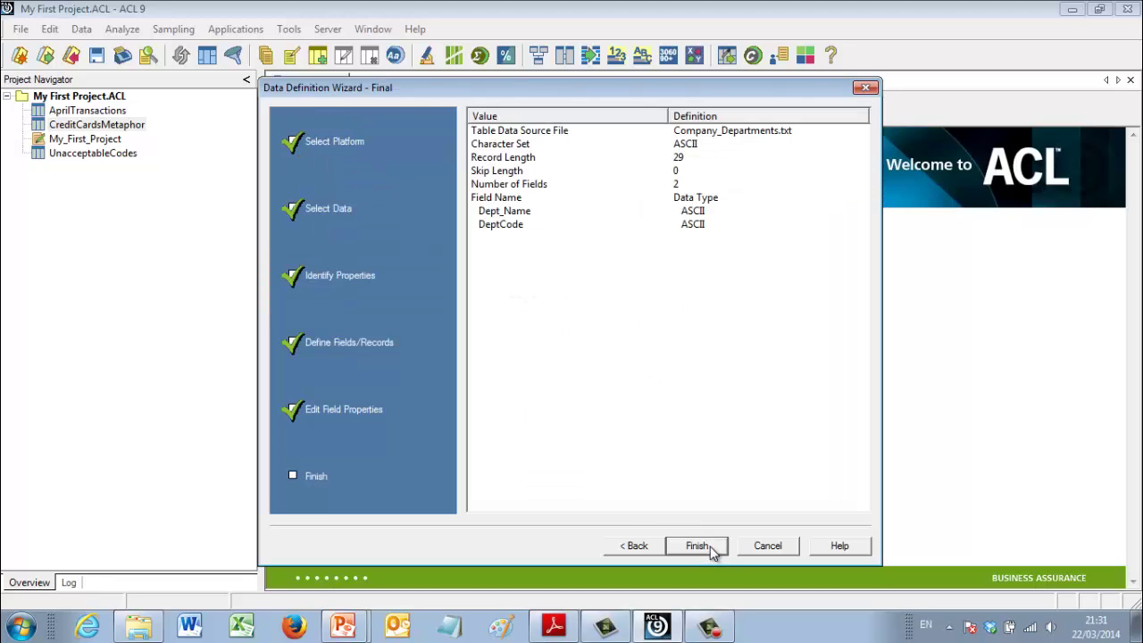
{"action": "left_click", "coordinate": [712, 551]}
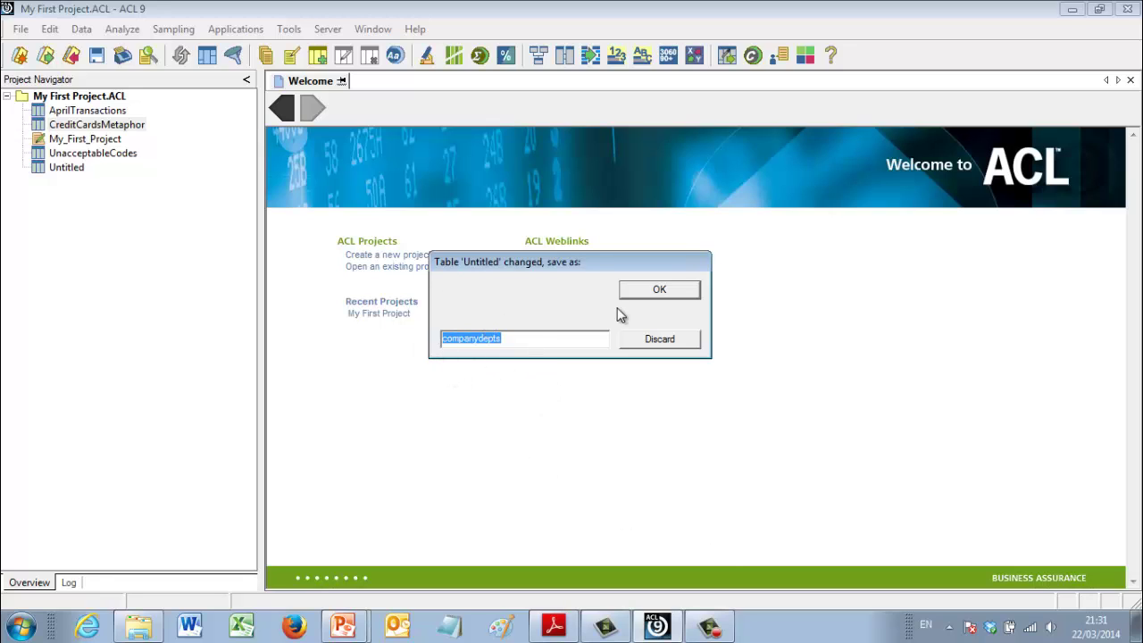
{"action": "left_click", "coordinate": [653, 291]}
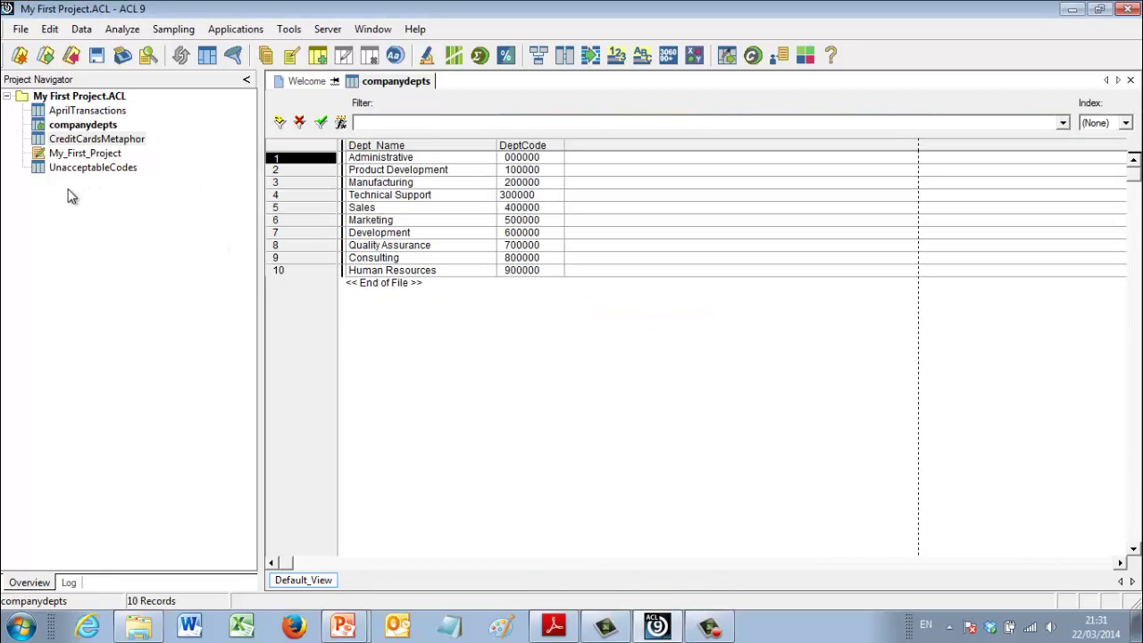
Open UnacceptableCodes, companydepts and AprilTransactions in turn, ending back on UnacceptableCodes
{"action": "double_click", "coordinate": [56, 168]}
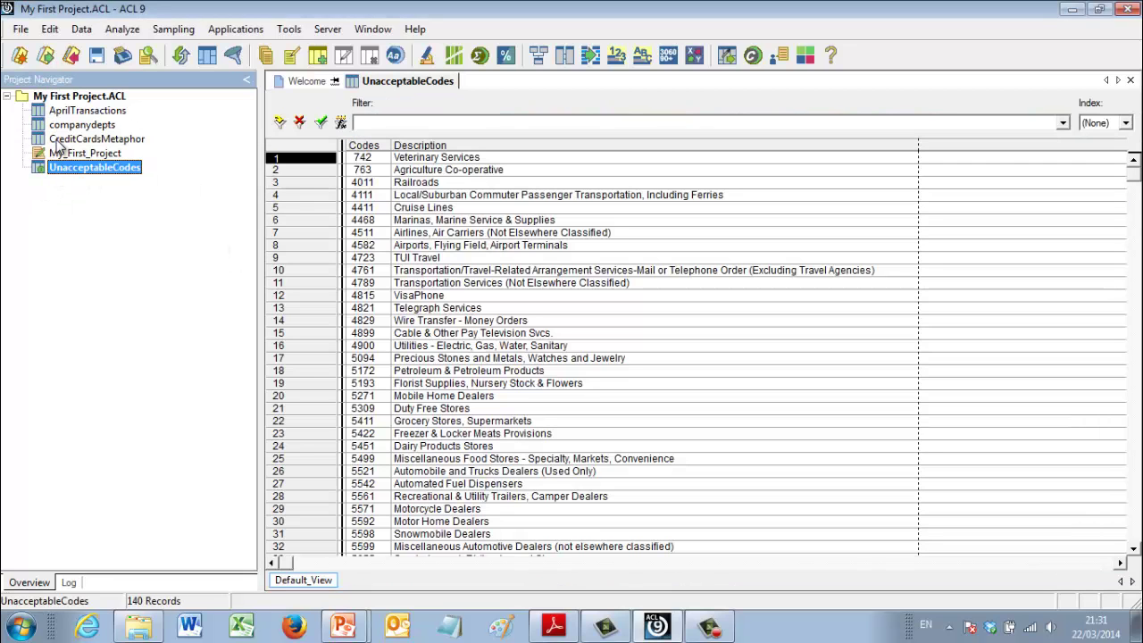
{"action": "double_click", "coordinate": [57, 141]}
{"action": "double_click", "coordinate": [54, 126]}
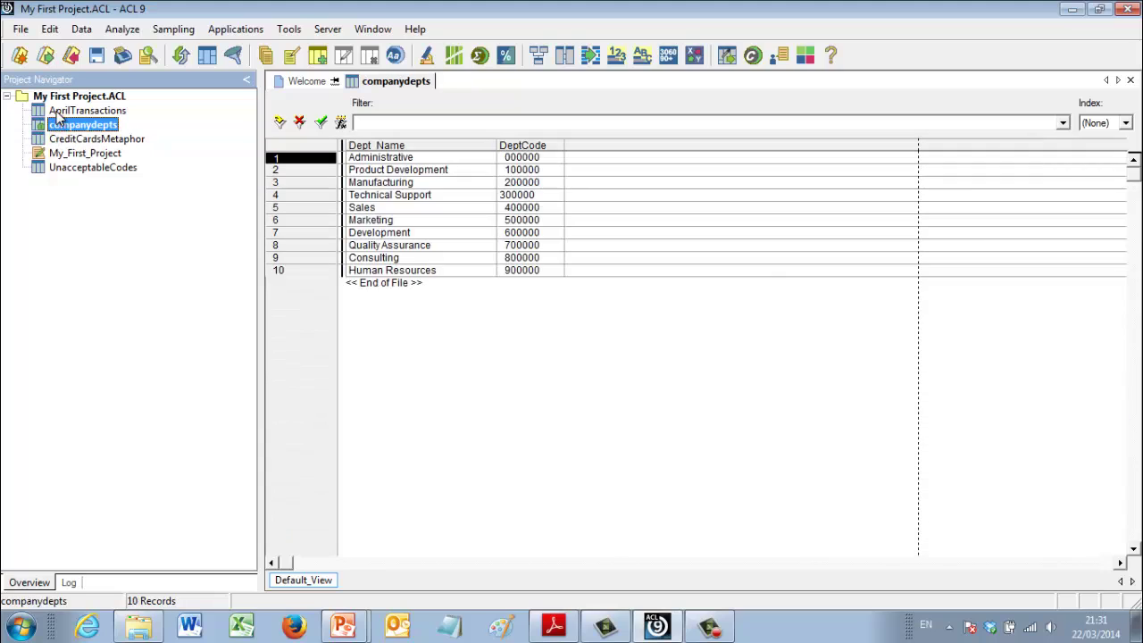
{"action": "double_click", "coordinate": [58, 111]}
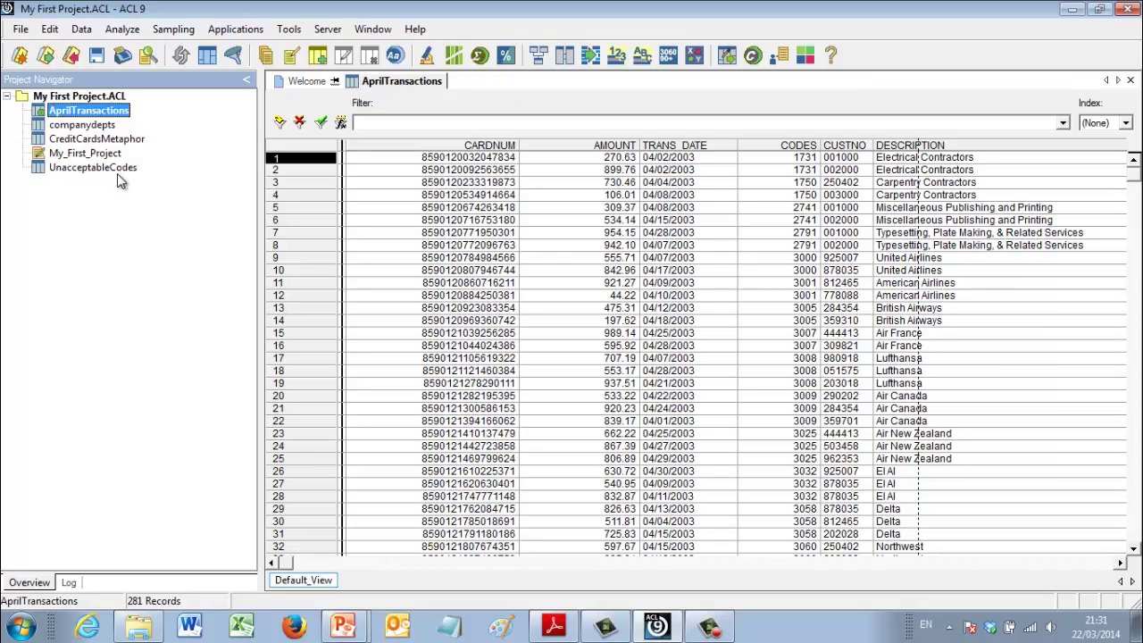
{"action": "double_click", "coordinate": [63, 170]}
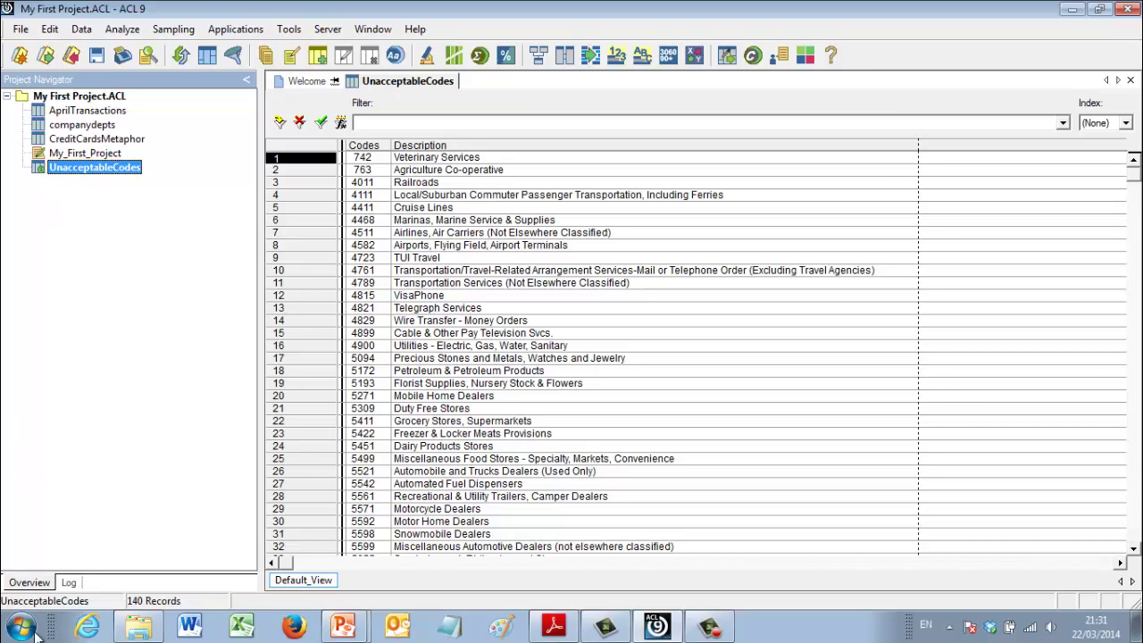
Inspect UnacceptableCodes' Table Layout, keeping Description as ASCII, and discard any field changes
{"action": "left_click", "coordinate": [50, 28]}
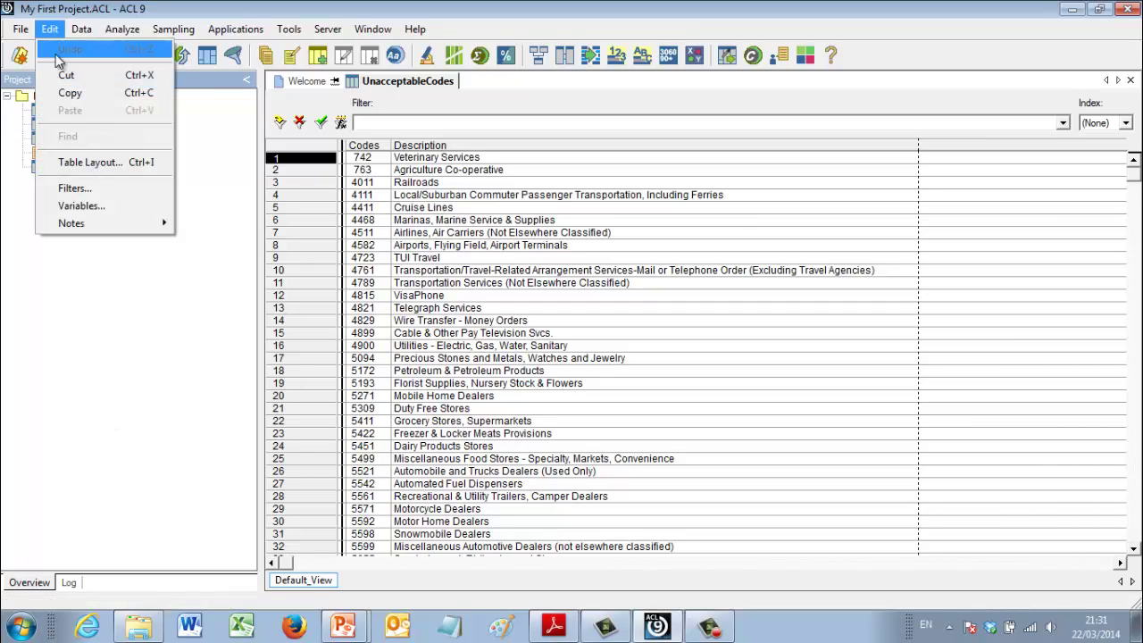
{"action": "left_click", "coordinate": [76, 162]}
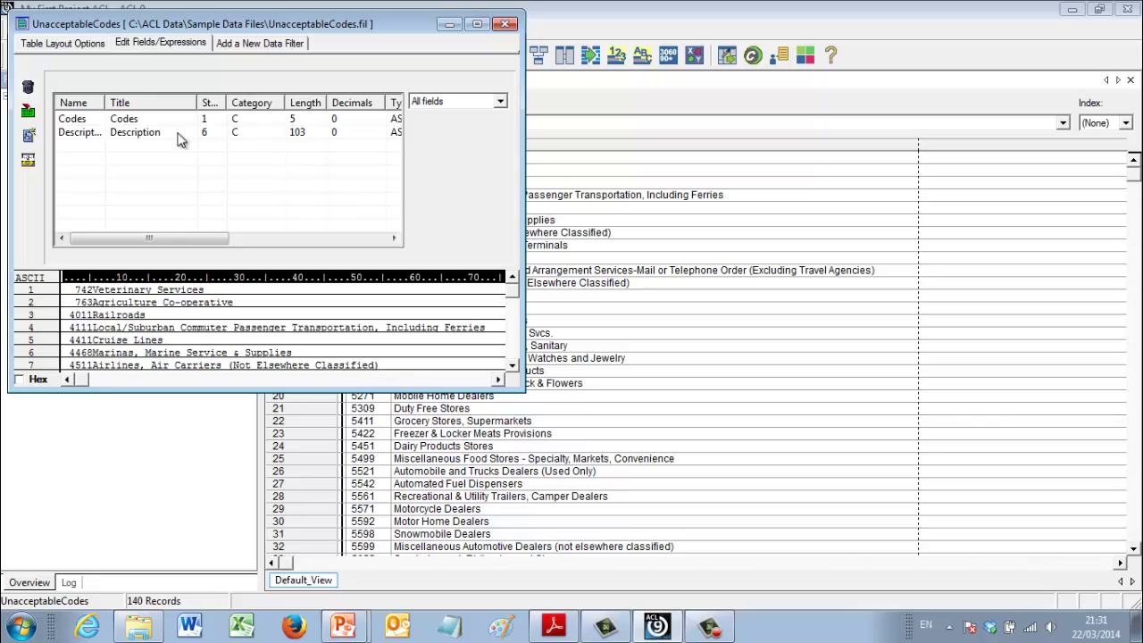
{"action": "double_click", "coordinate": [80, 138]}
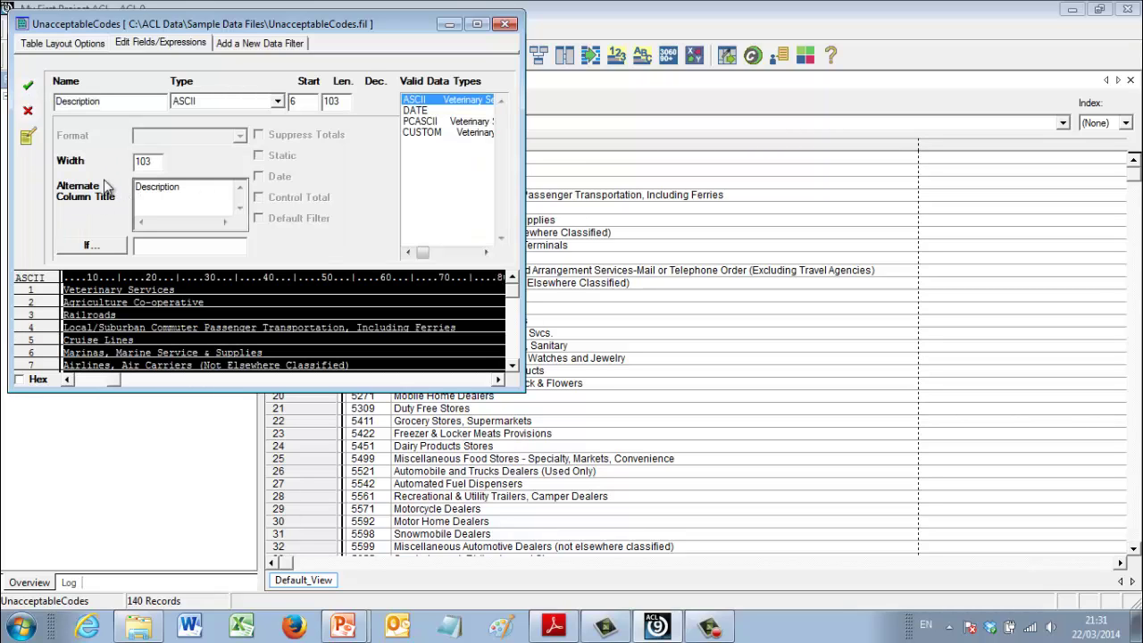
{"action": "left_click", "coordinate": [253, 103]}
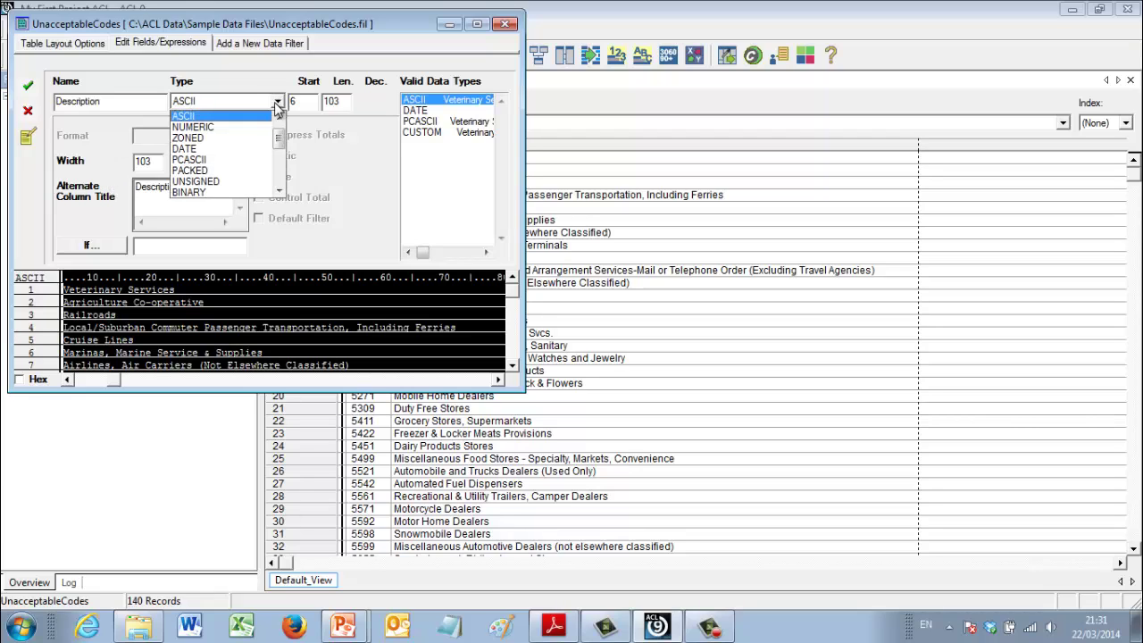
{"action": "left_click", "coordinate": [278, 102]}
{"action": "left_click", "coordinate": [277, 102]}
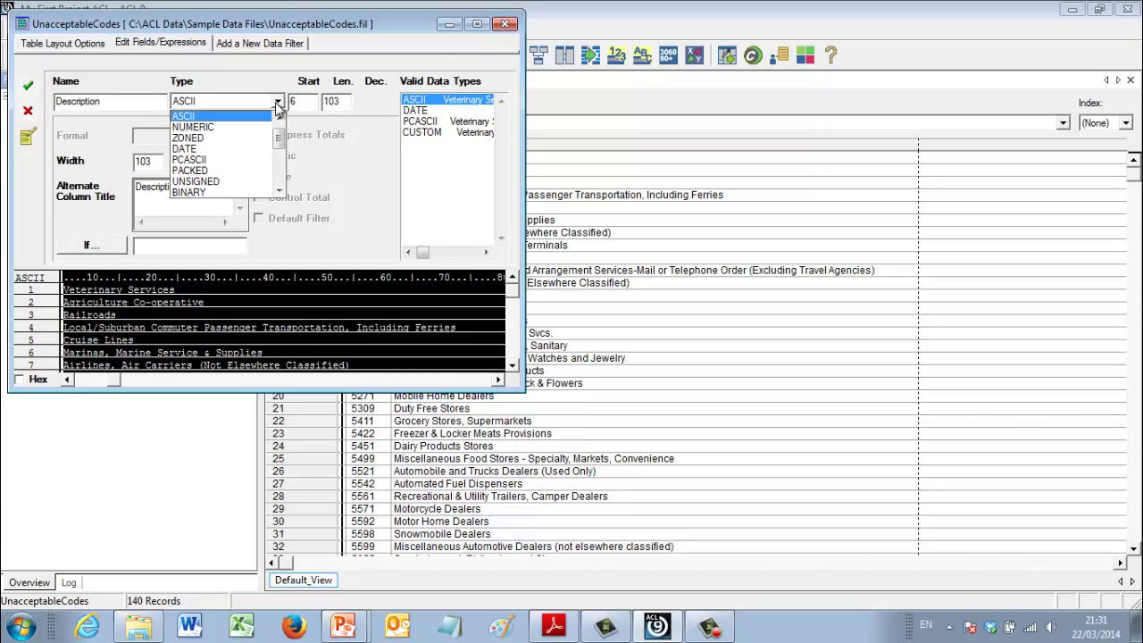
{"action": "left_click", "coordinate": [506, 27]}
{"action": "left_click", "coordinate": [499, 27]}
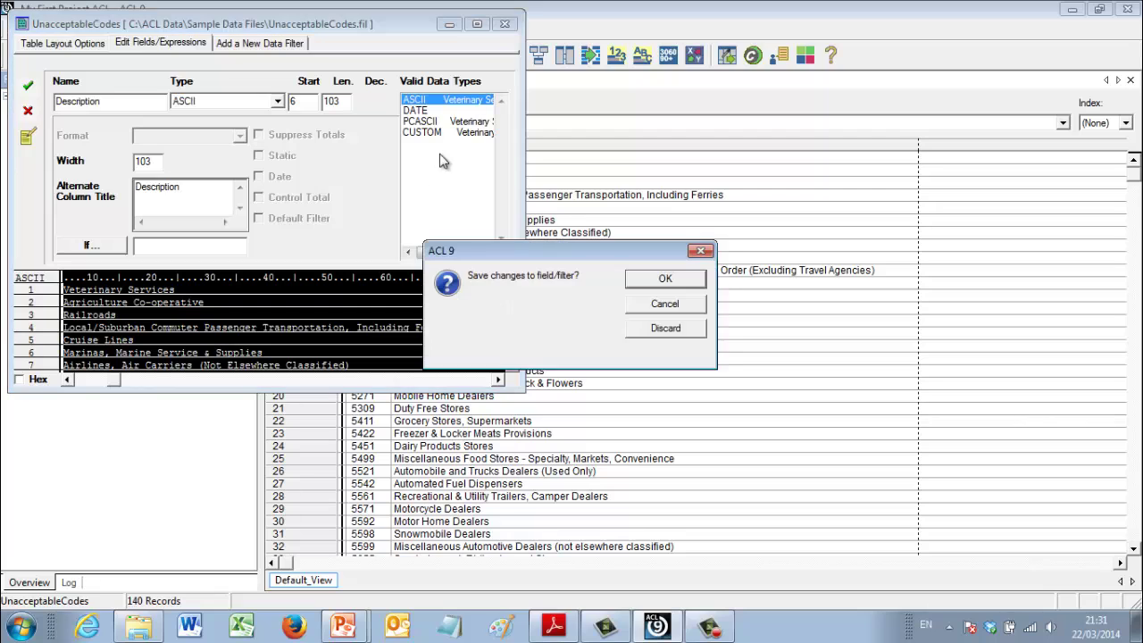
{"action": "left_click", "coordinate": [658, 332]}
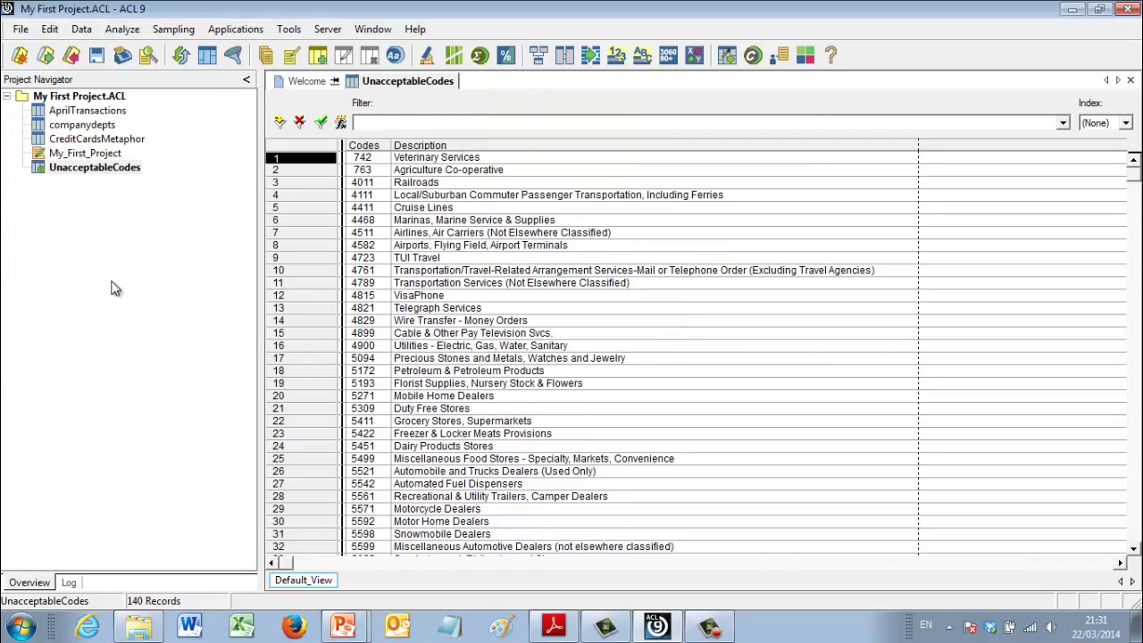
Open the CreditCardsMetaphor table and review its Table Layout field definitions
{"action": "left_click", "coordinate": [68, 140]}
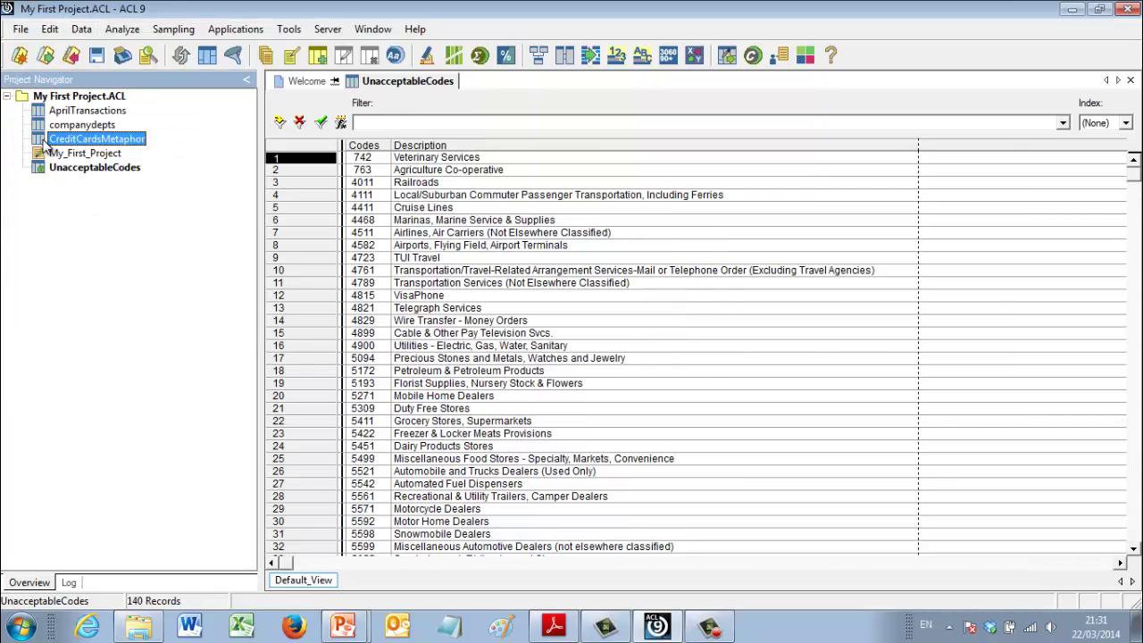
{"action": "double_click", "coordinate": [46, 141]}
{"action": "left_click", "coordinate": [50, 29]}
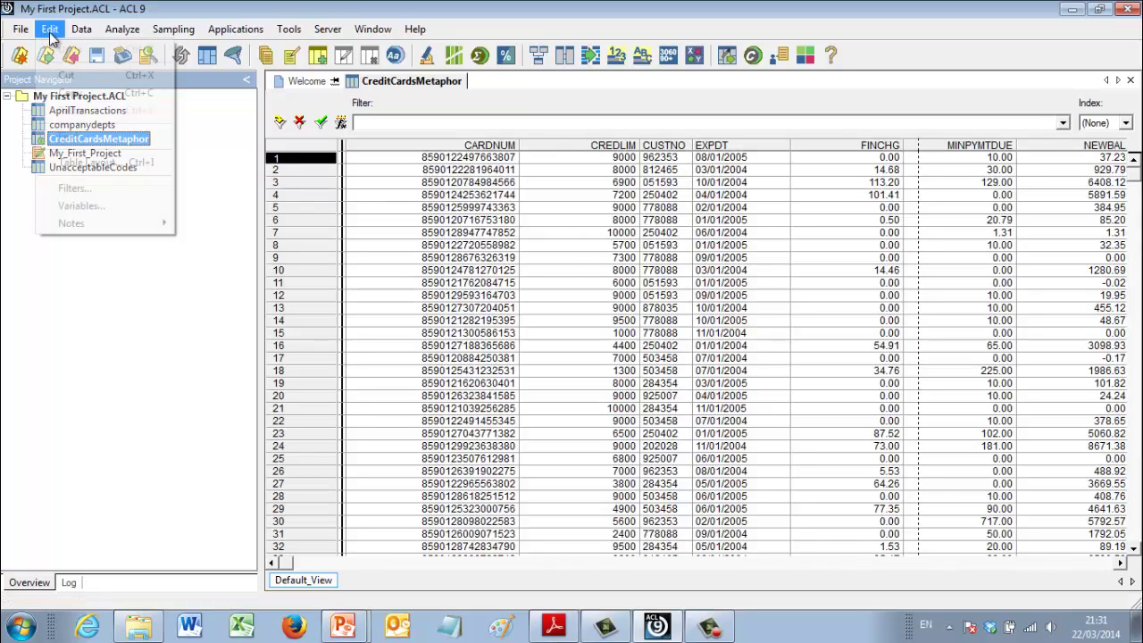
{"action": "left_click", "coordinate": [78, 163]}
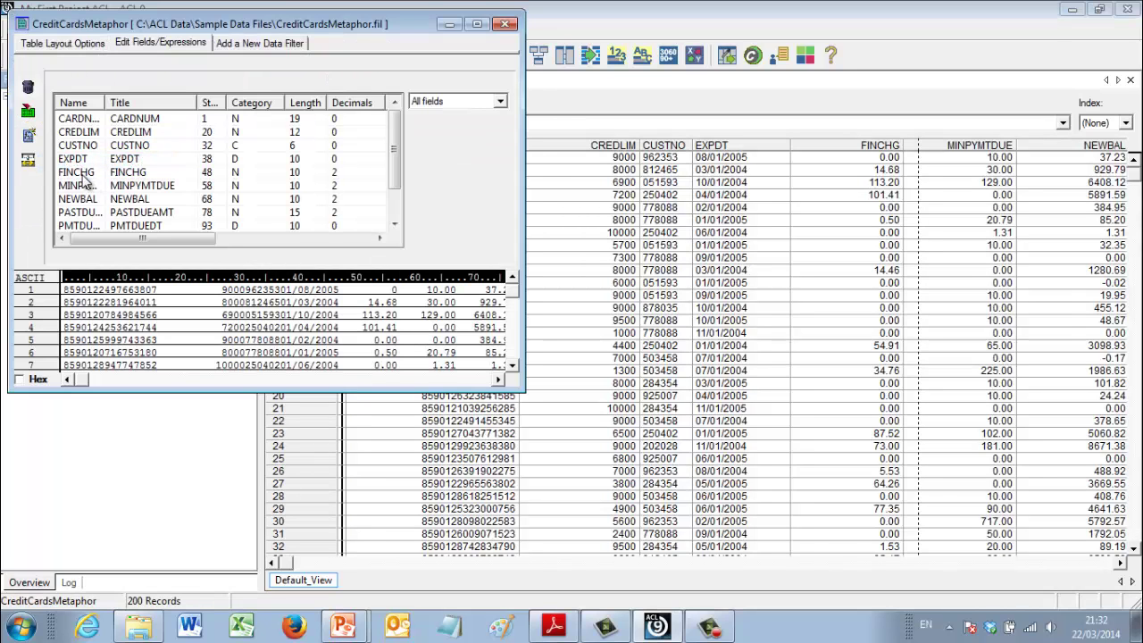
{"action": "left_click", "coordinate": [506, 25]}
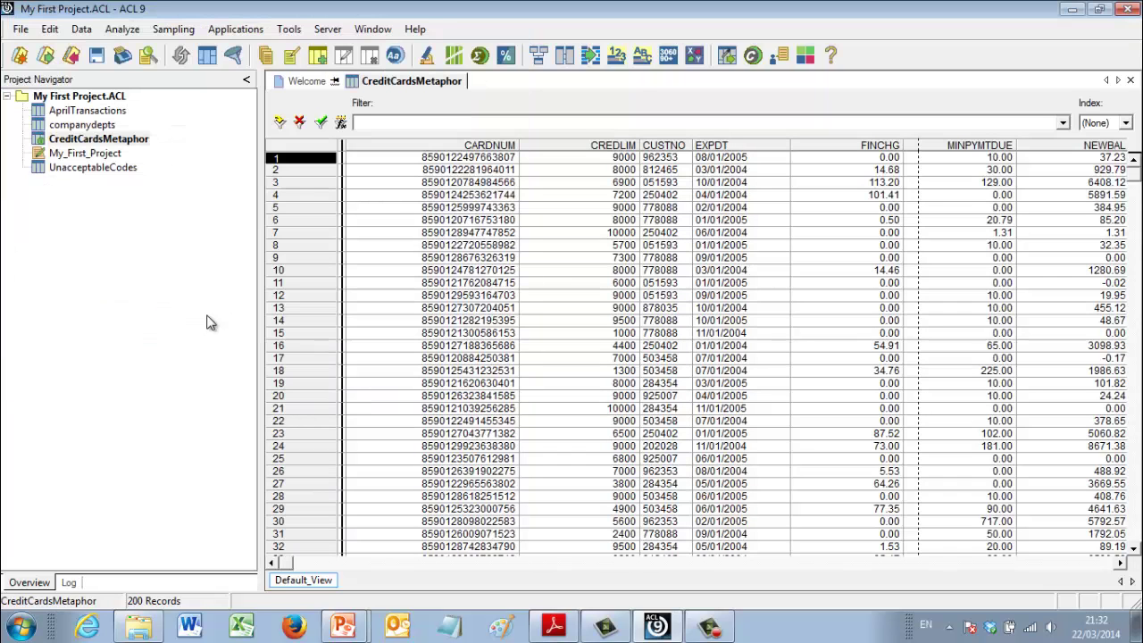